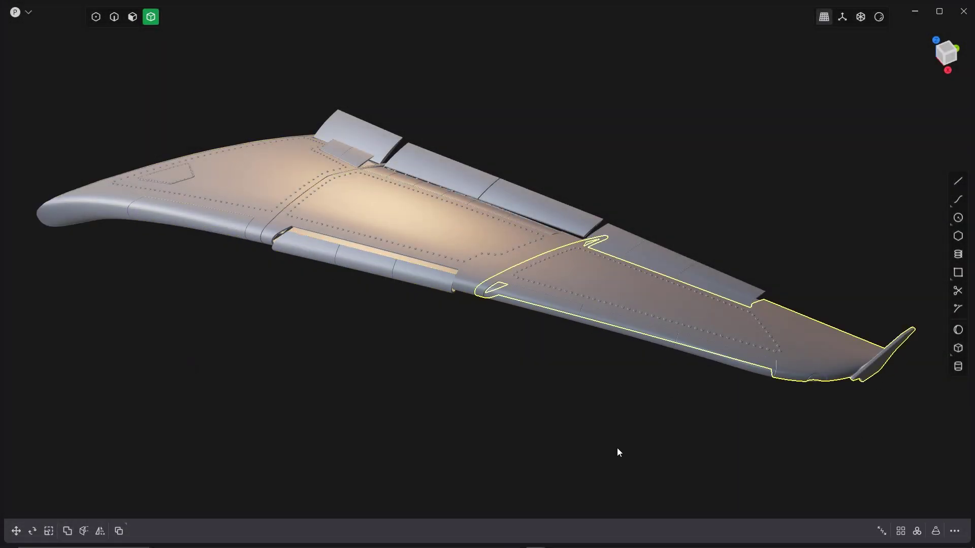
Rotate the row of spoiler panels along the middle wing section's trailing edge upward.
{"action": "middle_click_drag", "start_coordinate": [618, 452], "coordinate": [498, 142]}
{"action": "scroll", "coordinate": [577, 240], "scroll_direction": "up", "scroll_amount": 5}
{"action": "scroll", "coordinate": [451, 278], "scroll_direction": "down", "scroll_amount": 5}
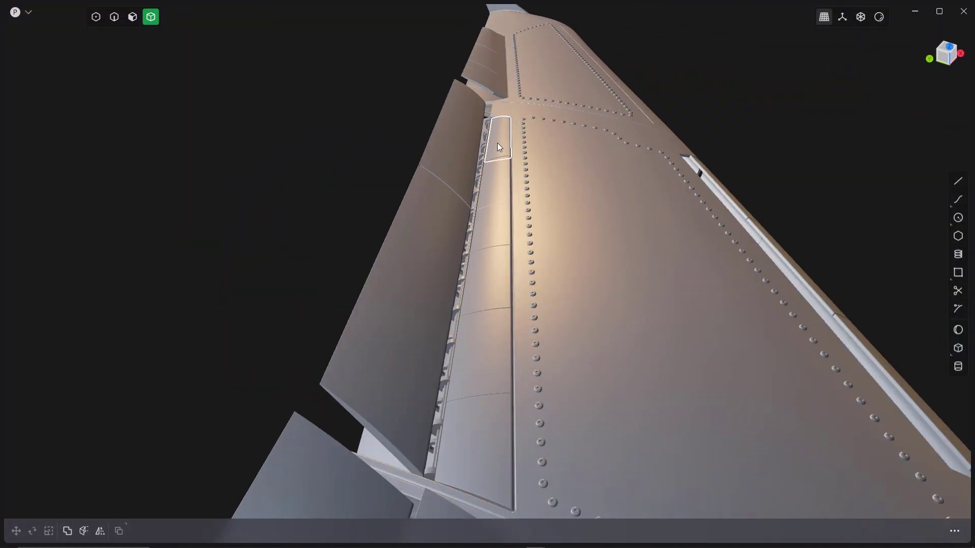
{"action": "left_click", "coordinate": [480, 424]}
{"action": "key", "text": "r"}
{"action": "key", "text": "Return"}
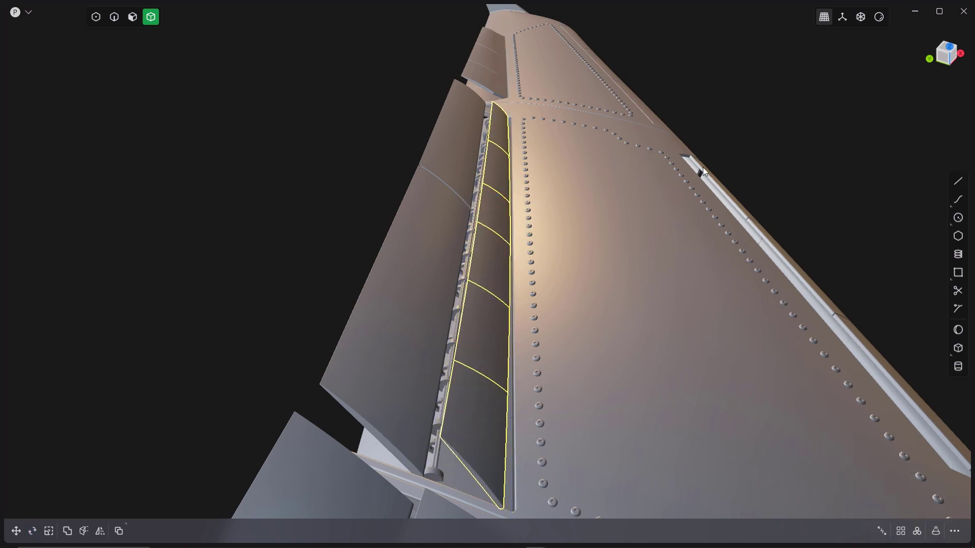
Switch the viewport shading to the glossy red material to view the whole wing.
{"action": "mouse_move", "coordinate": [702, 167]}
{"action": "middle_mouse_down"}
{"action": "mouse_move", "coordinate": [515, 275]}
{"action": "mouse_move", "coordinate": [385, 234]}
{"action": "mouse_move", "coordinate": [479, 210]}
{"action": "middle_mouse_up"}
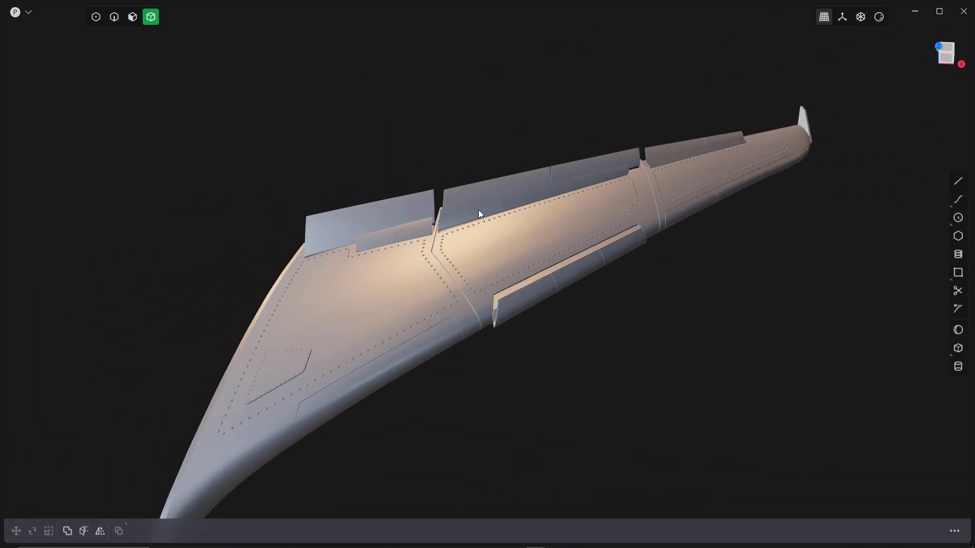
{"action": "left_click", "coordinate": [879, 17]}
{"action": "left_click", "coordinate": [846, 62]}
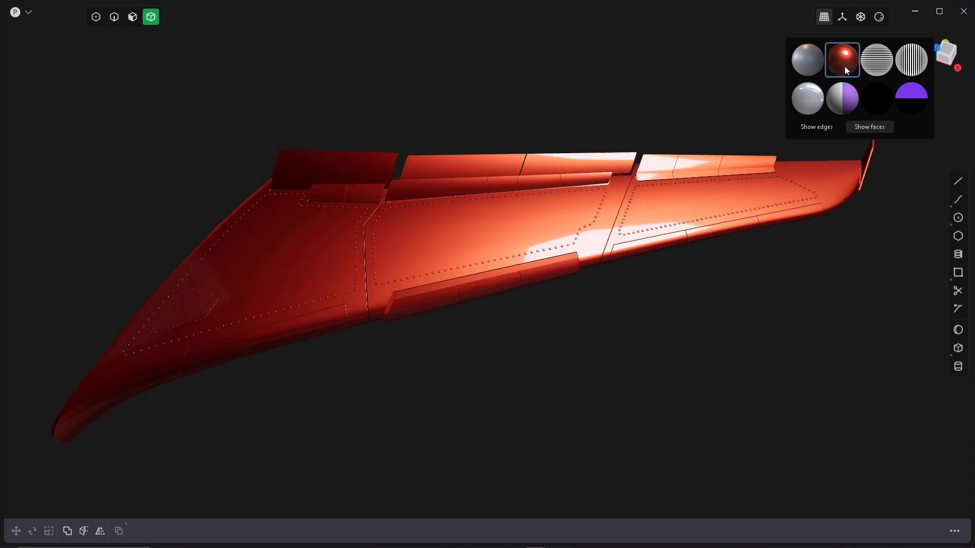
{"action": "mouse_move", "coordinate": [762, 193]}
{"action": "middle_mouse_down"}
{"action": "mouse_move", "coordinate": [652, 368]}
{"action": "mouse_move", "coordinate": [405, 274]}
{"action": "mouse_move", "coordinate": [197, 266]}
{"action": "mouse_move", "coordinate": [455, 353]}
{"action": "mouse_move", "coordinate": [491, 379]}
{"action": "mouse_move", "coordinate": [464, 354]}
{"action": "mouse_move", "coordinate": [568, 259]}
{"action": "mouse_move", "coordinate": [740, 289]}
{"action": "mouse_move", "coordinate": [795, 286]}
{"action": "middle_mouse_up"}
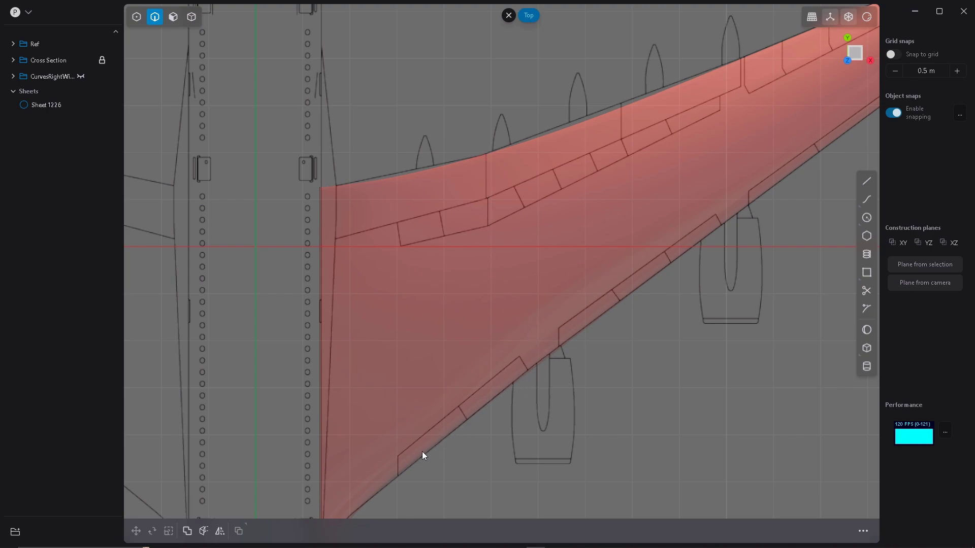
Draw a bent line about 3.4 m long, straight down from the trailing edge at the inner flap split, then angled past the leading edge.
{"action": "left_click", "coordinate": [866, 180]}
{"action": "scroll", "coordinate": [487, 171], "scroll_direction": "up", "scroll_amount": 10}
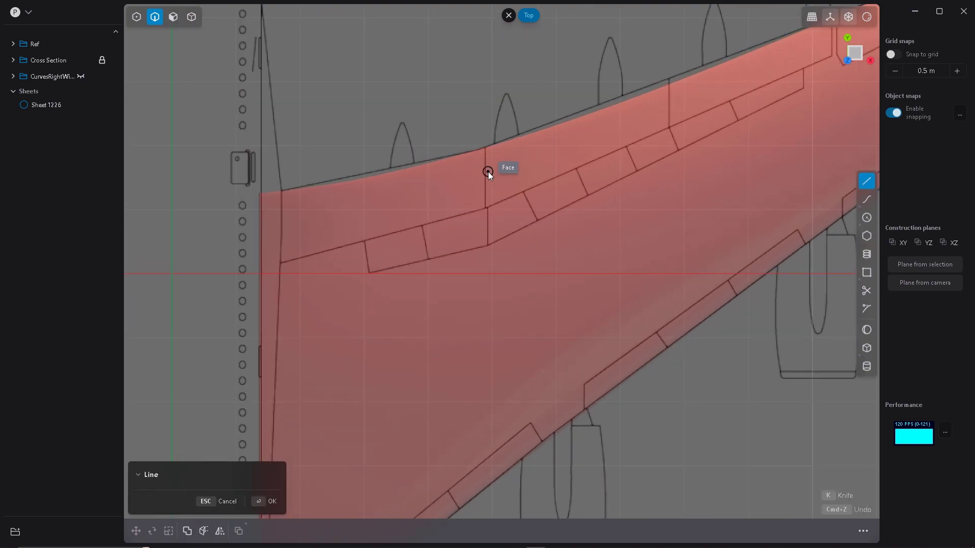
{"action": "scroll", "coordinate": [487, 156], "scroll_direction": "up", "scroll_amount": 2}
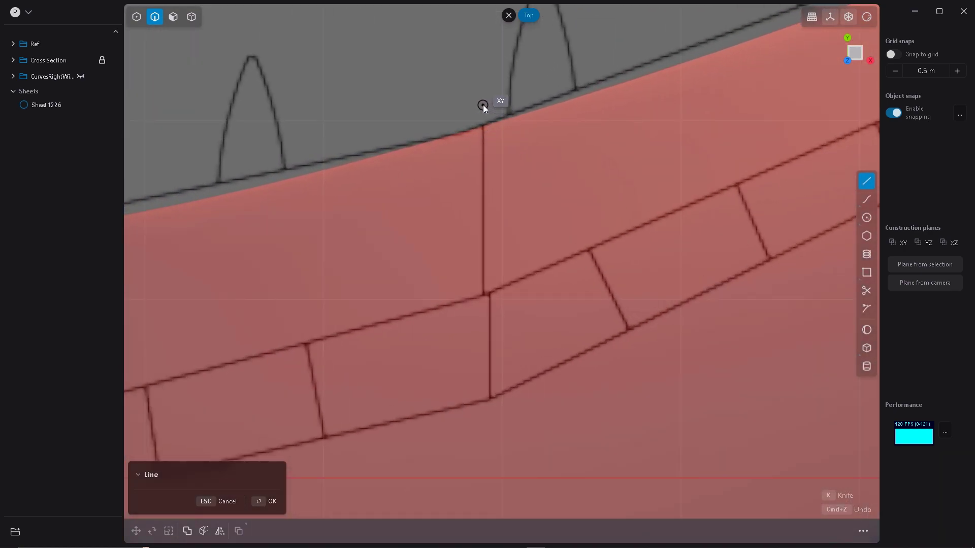
{"action": "left_click", "coordinate": [486, 82]}
{"action": "scroll", "coordinate": [483, 196], "scroll_direction": "down", "scroll_amount": 15}
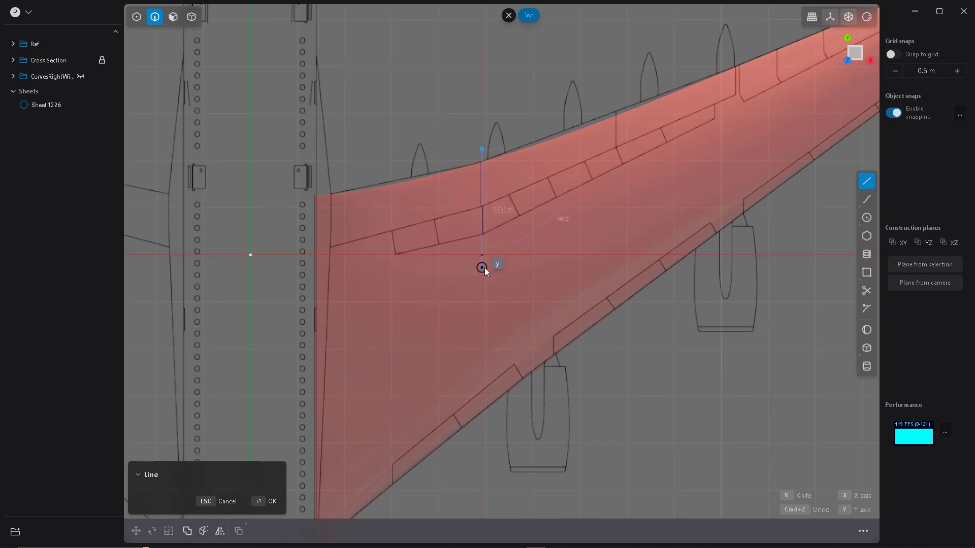
{"action": "left_click", "coordinate": [482, 271]}
{"action": "left_click", "coordinate": [587, 443]}
{"action": "key", "text": "Return"}
Draw a straight chordwise line about 3.9 m long across the outer wing at the outboard end of the flaps.
{"action": "scroll", "coordinate": [486, 208], "scroll_direction": "up", "scroll_amount": 5}
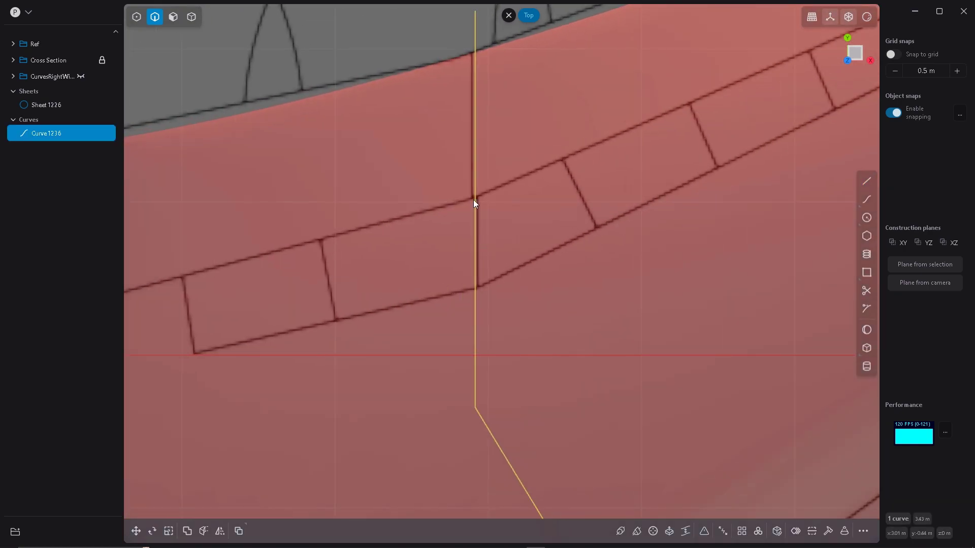
{"action": "scroll", "coordinate": [449, 188], "scroll_direction": "down", "scroll_amount": 5}
{"action": "scroll", "coordinate": [485, 294], "scroll_direction": "down", "scroll_amount": 2}
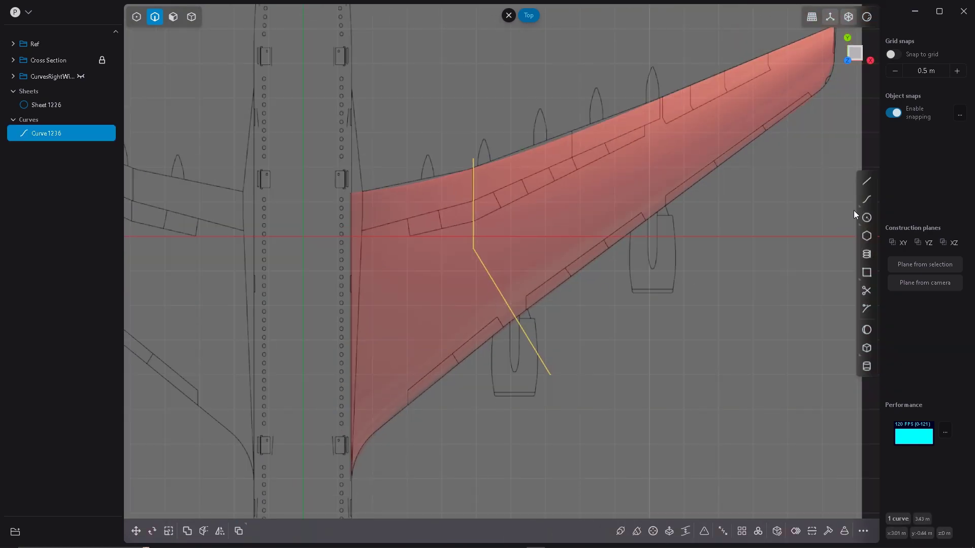
{"action": "left_click", "coordinate": [866, 181]}
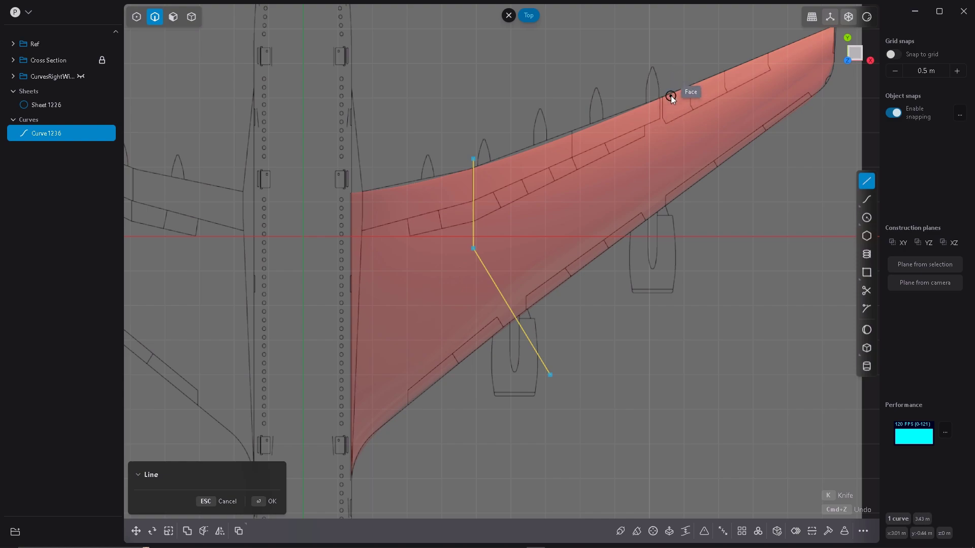
{"action": "left_click", "coordinate": [661, 65]}
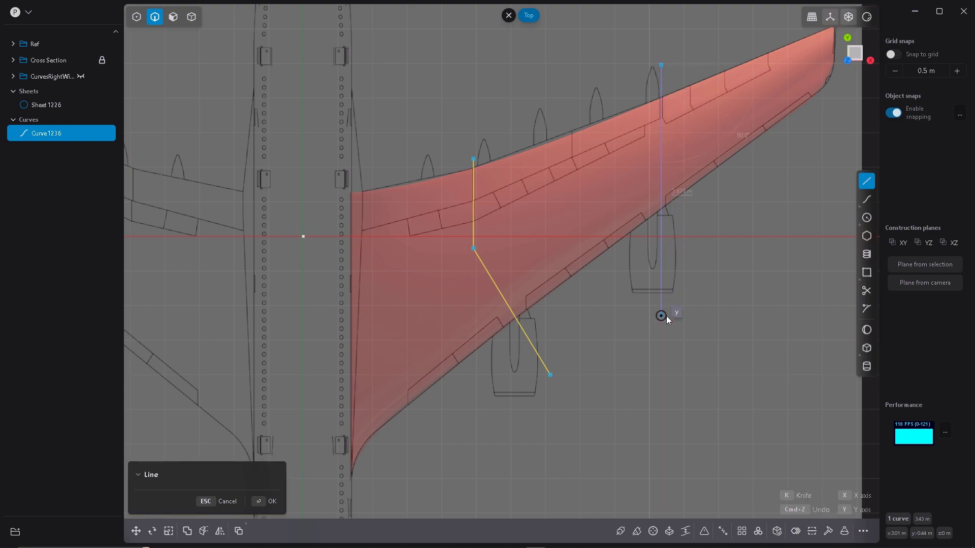
{"action": "left_click", "coordinate": [667, 317]}
{"action": "scroll", "coordinate": [684, 120], "scroll_direction": "up", "scroll_amount": 3}
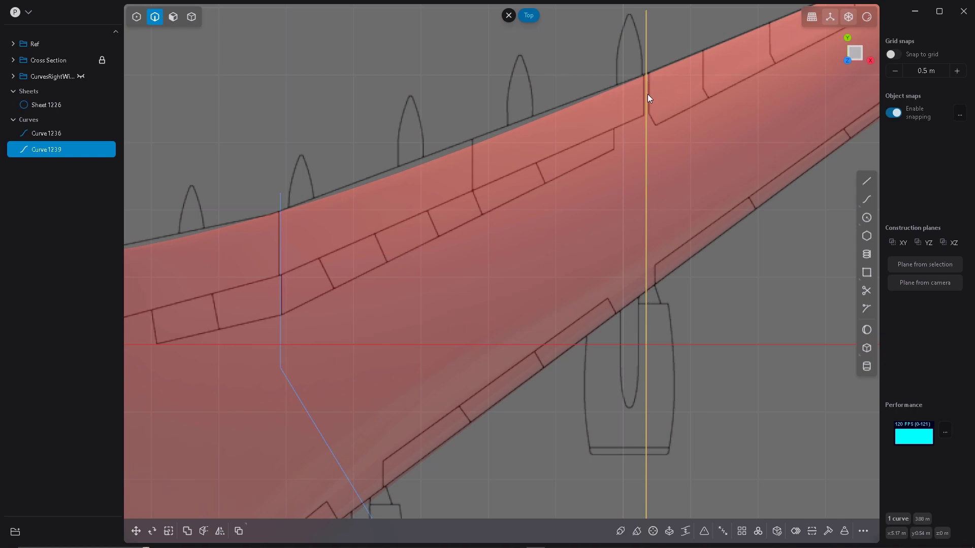
{"action": "scroll", "coordinate": [634, 147], "scroll_direction": "down", "scroll_amount": 5}
Cut the wing sheet with the straight outboard line.
{"action": "middle_click_drag", "start_coordinate": [657, 318], "coordinate": [607, 182]}
{"action": "scroll", "coordinate": [607, 182], "scroll_direction": "up", "scroll_amount": 4}
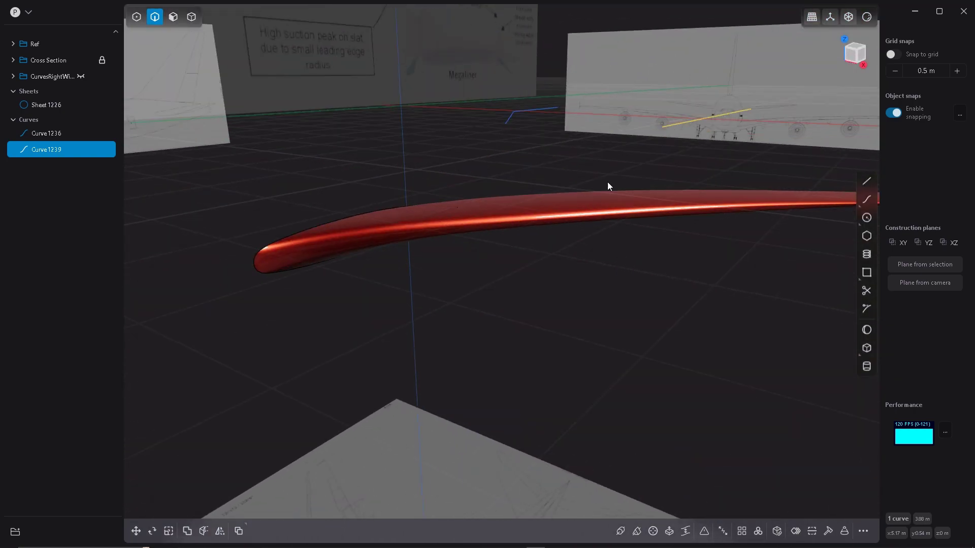
{"action": "key", "text": "c"}
{"action": "left_click", "coordinate": [702, 206]}
{"action": "key", "text": "Return"}
Cut the inner part of the wing with the bent line and select both cutting curves.
{"action": "left_click", "coordinate": [522, 112]}
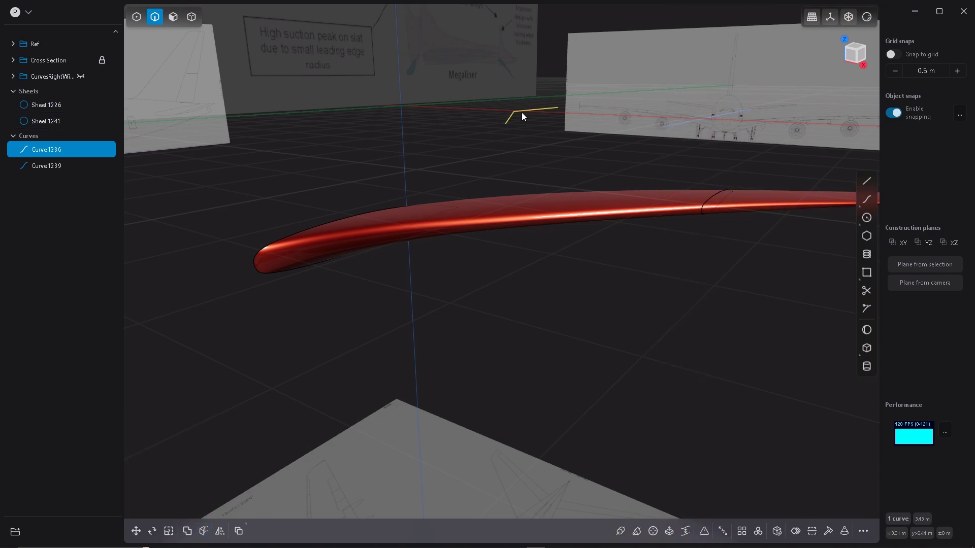
{"action": "key", "text": "c"}
{"action": "left_click", "coordinate": [548, 211]}
{"action": "key", "text": "Return"}
{"action": "middle_click_drag", "start_coordinate": [555, 294], "coordinate": [528, 198]}
{"action": "left_click", "coordinate": [704, 163]}
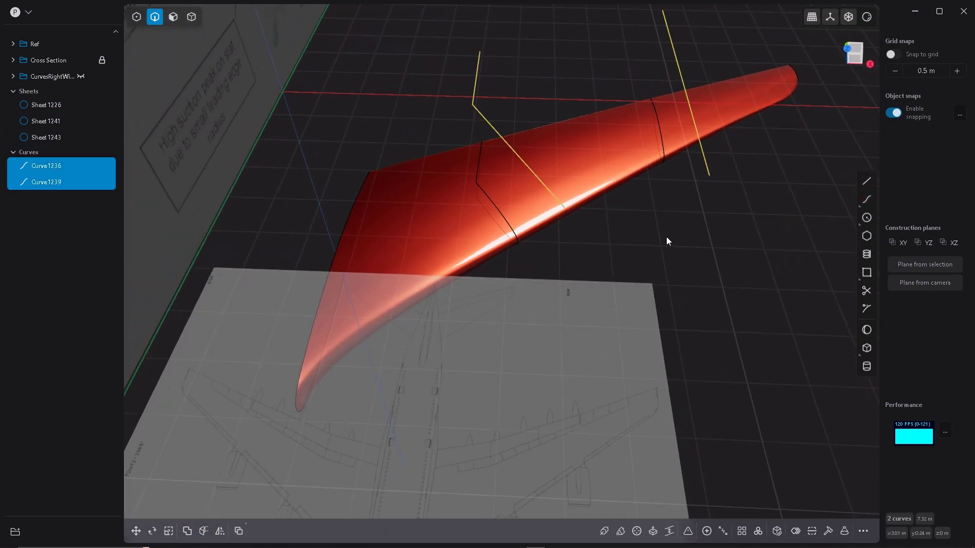
{"action": "key", "text": "Delete"}
{"action": "middle_click_drag", "start_coordinate": [666, 237], "coordinate": [626, 254]}
{"action": "key", "text": "ctrl+z"}
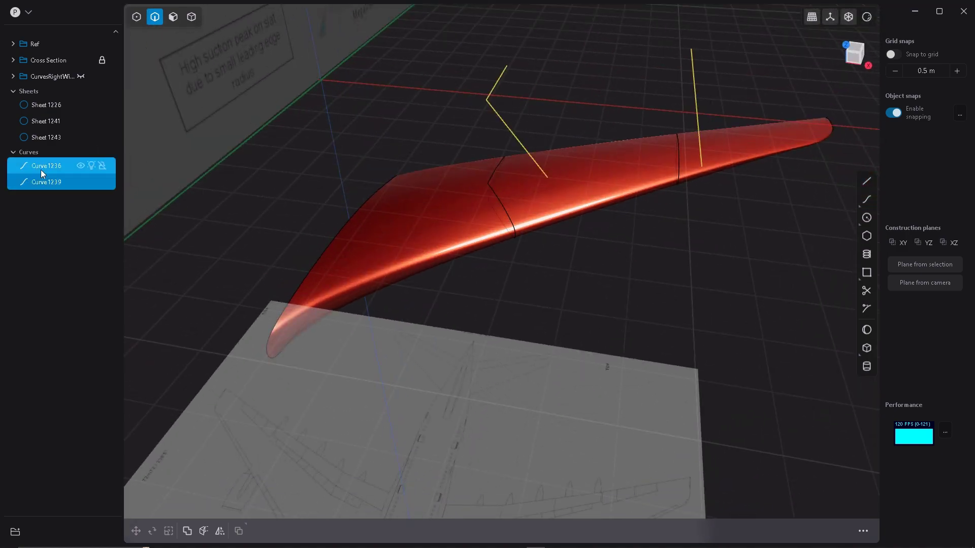
Move the two selected cutting curves into the hidden right-wing curves folder.
{"action": "left_click_drag", "start_coordinate": [44, 170], "coordinate": [49, 77]}
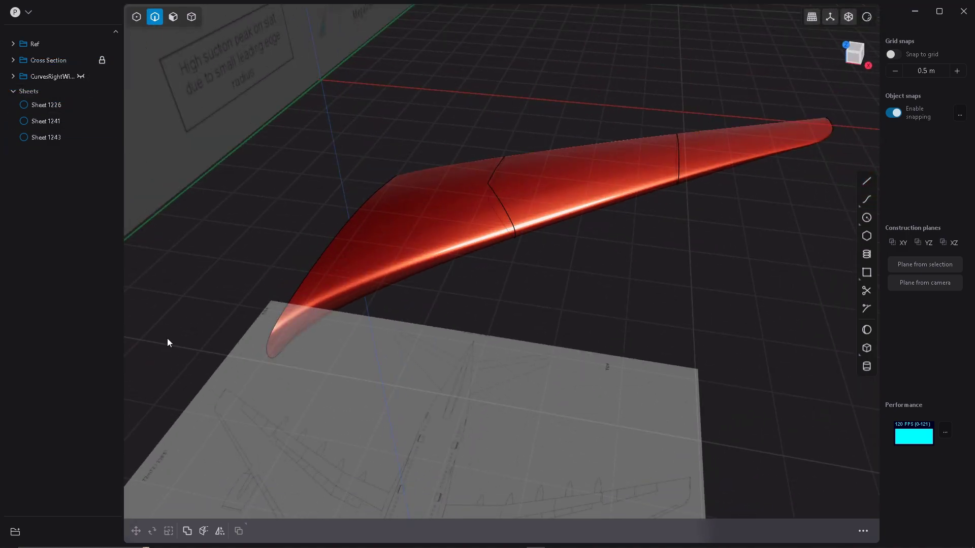
Hide the middle and outer wing sheets so only the inboard section is shown.
{"action": "middle_click_drag", "start_coordinate": [167, 339], "coordinate": [547, 259]}
{"action": "key", "text": "4"}
{"action": "left_click", "coordinate": [579, 212]}
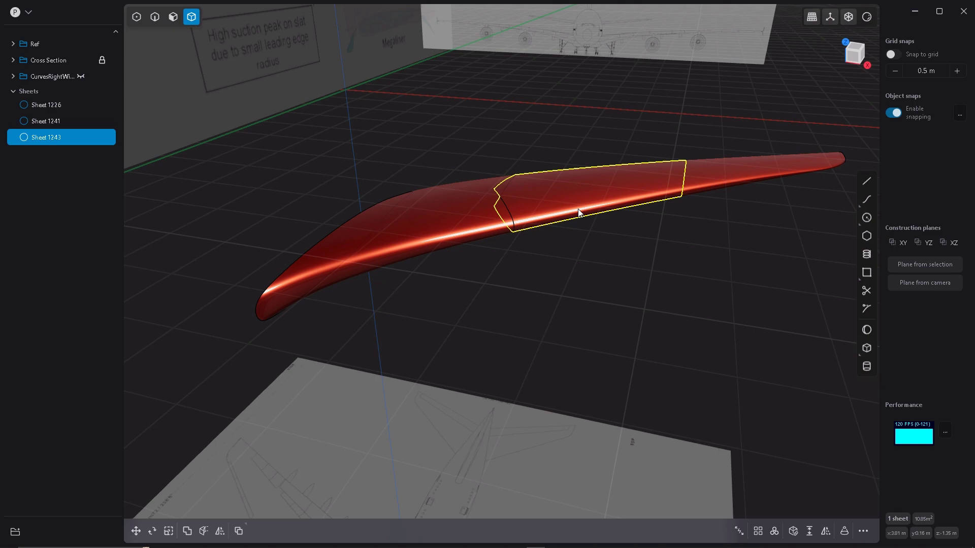
{"action": "left_click", "coordinate": [755, 178], "text": "shift"}
{"action": "left_click", "coordinate": [79, 138]}
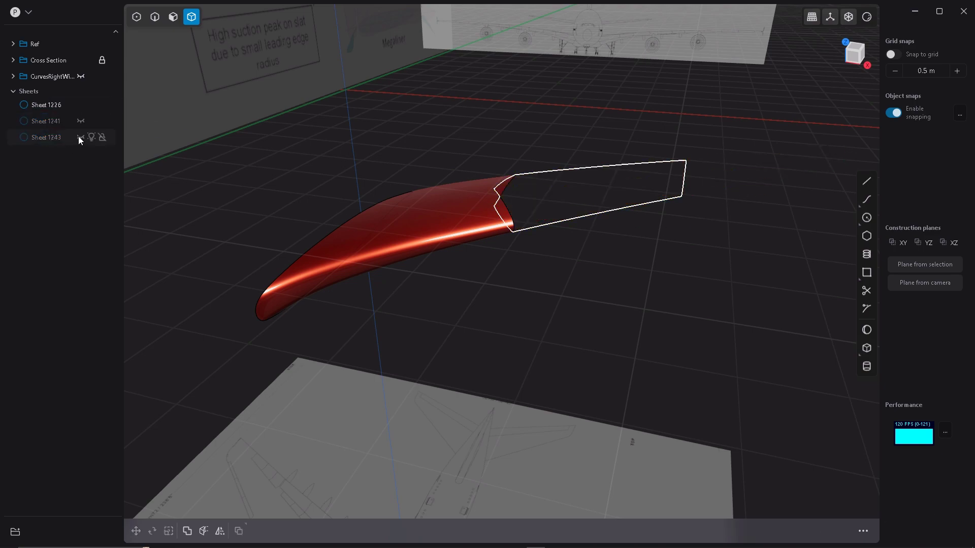
{"action": "left_click", "coordinate": [441, 209]}
{"action": "middle_click_drag", "start_coordinate": [440, 209], "coordinate": [412, 326]}
{"action": "scroll", "coordinate": [533, 246], "scroll_direction": "up", "scroll_amount": 5}
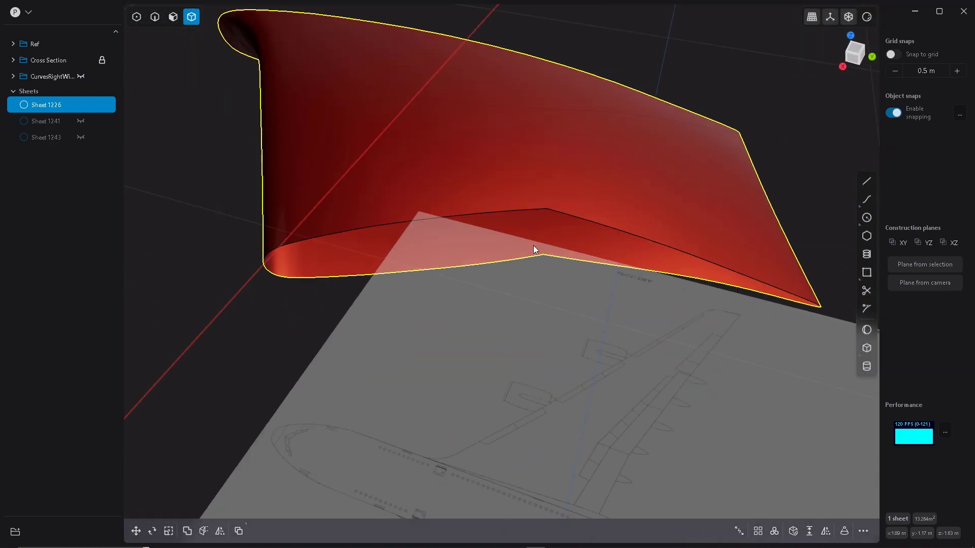
{"action": "middle_click_drag", "start_coordinate": [533, 246], "coordinate": [377, 240]}
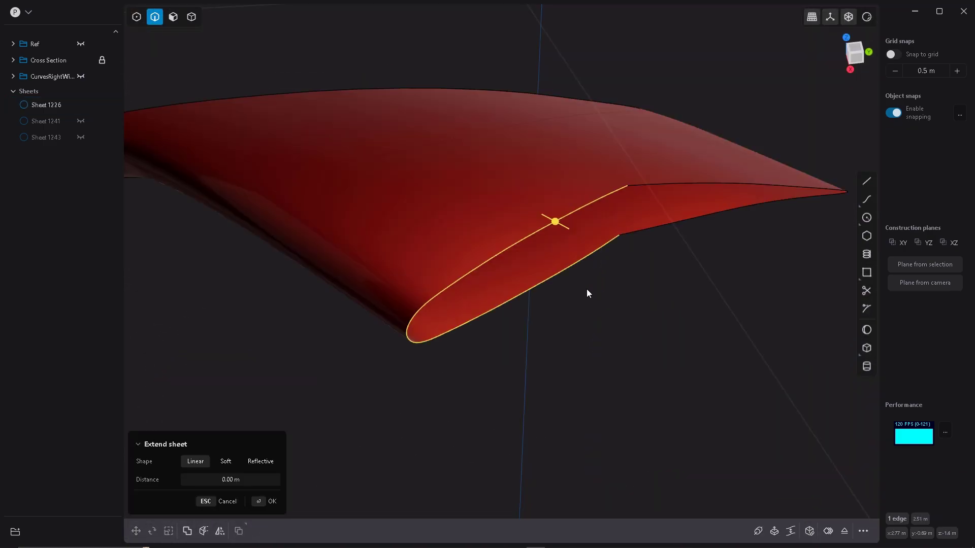
{"action": "key", "text": "Escape"}
{"action": "key", "text": "Escape"}
{"action": "middle_click_drag", "start_coordinate": [586, 288], "coordinate": [785, 488]}
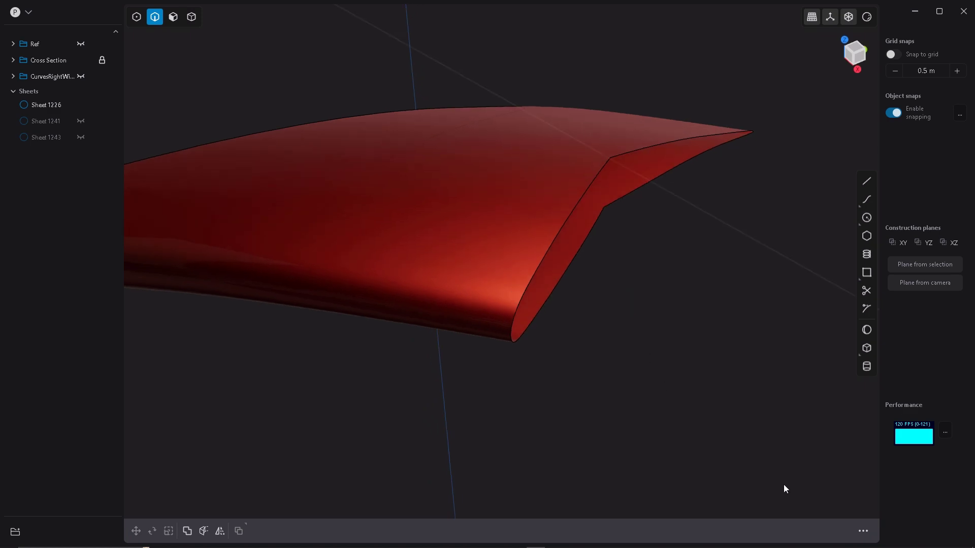
Patch the open outboard end of the inner wing section with Nonsmooth fill, Quality faces and a tolerance of 0.005.
{"action": "left_click", "coordinate": [587, 244]}
{"action": "key", "text": "e"}
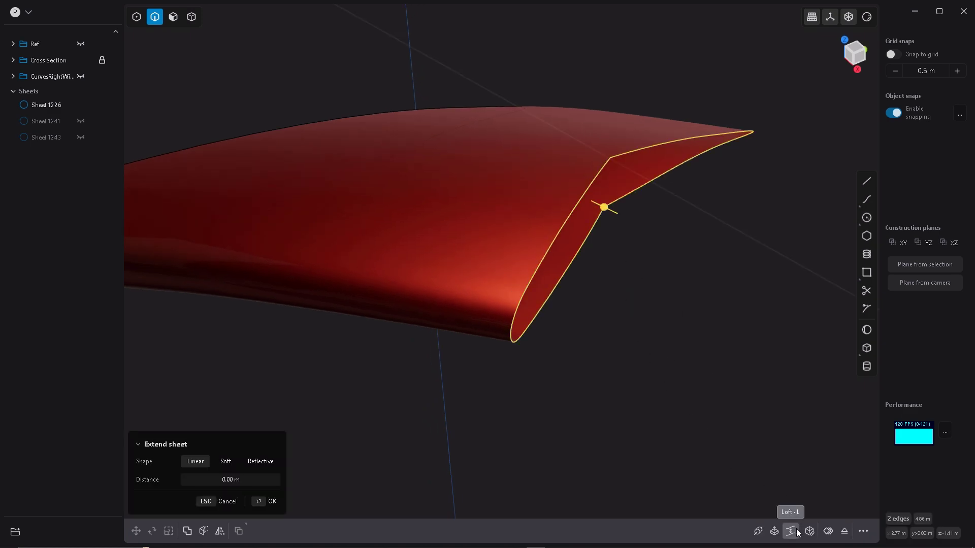
{"action": "left_click", "coordinate": [809, 531]}
{"action": "left_click", "coordinate": [259, 479]}
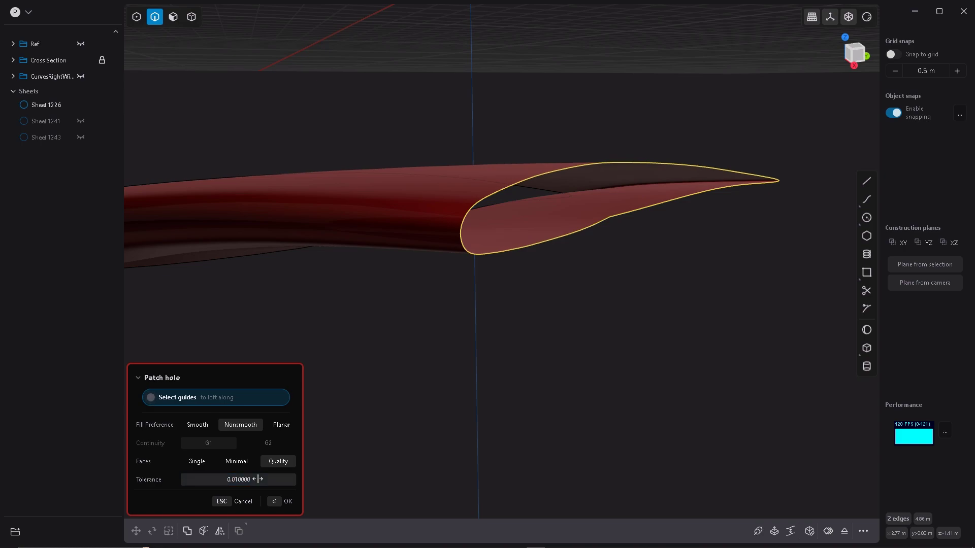
{"action": "left_click", "coordinate": [259, 479]}
{"action": "type", "text": ".005"}
{"action": "key", "text": "Return"}
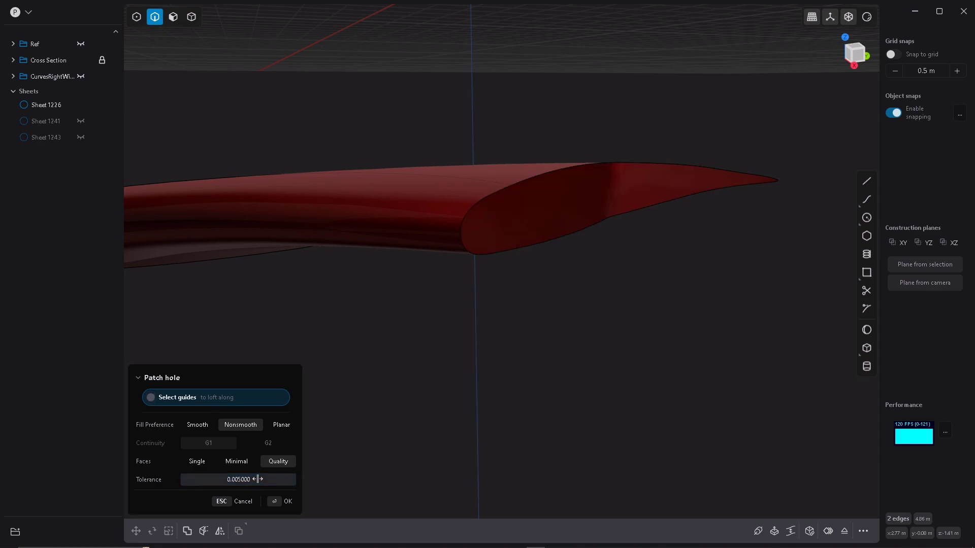
Adjust the hole patch tolerance to 0.007 and apply the patch.
{"action": "middle_click_drag", "start_coordinate": [485, 325], "coordinate": [531, 249]}
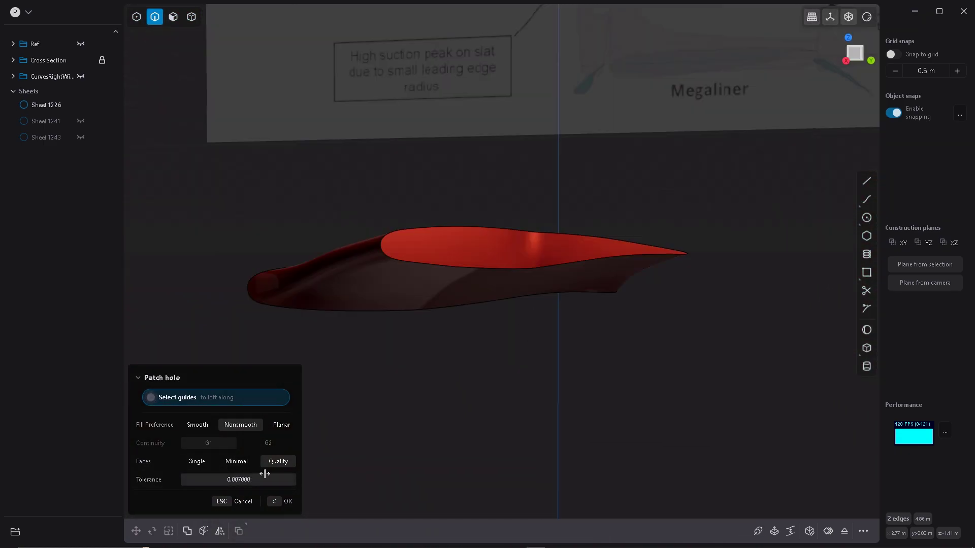
{"action": "middle_click_drag", "start_coordinate": [613, 322], "coordinate": [491, 274]}
{"action": "key", "text": "Return"}
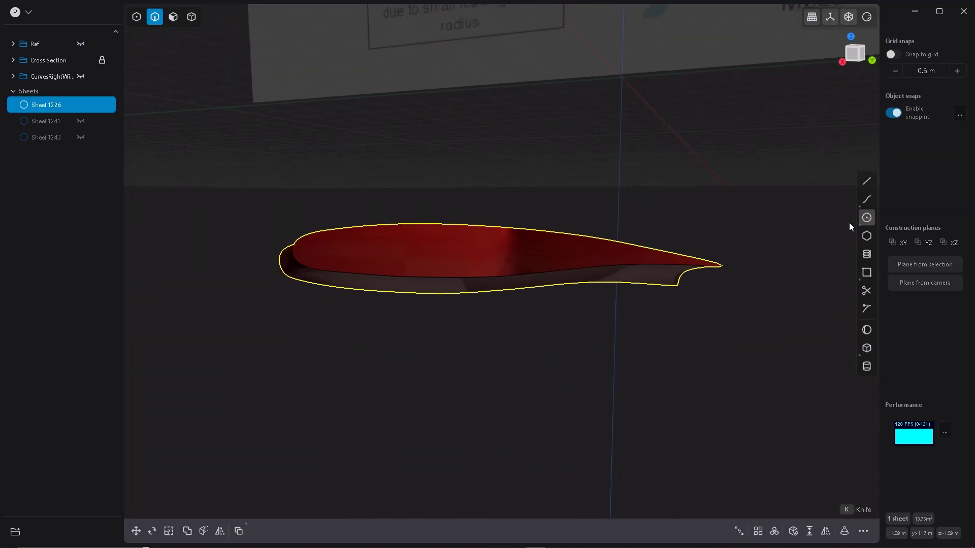
Draw a circle of about 0.06 m radius on the patched end face near the leading edge.
{"action": "left_click", "coordinate": [867, 218]}
{"action": "scroll", "coordinate": [297, 258], "scroll_direction": "up", "scroll_amount": 3}
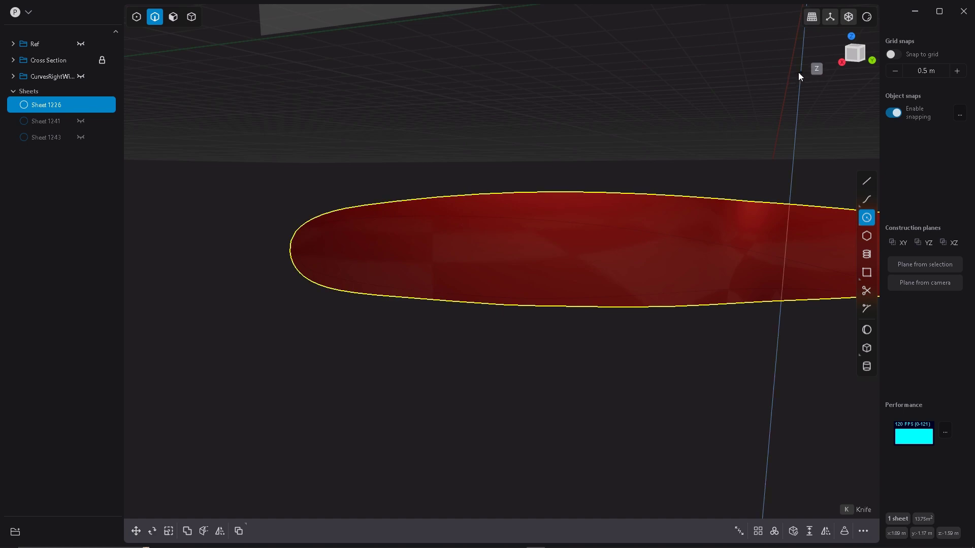
{"action": "left_click", "coordinate": [325, 249]}
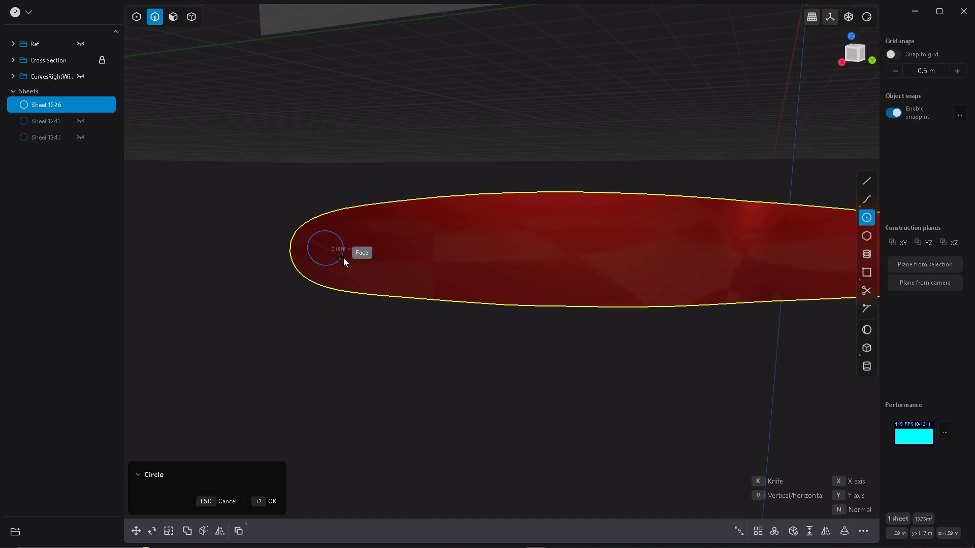
{"action": "left_click", "coordinate": [348, 262]}
Set a temporary construction plane from the circle and shift the circle slightly downward within the airfoil profile.
{"action": "middle_click_drag", "start_coordinate": [349, 237], "coordinate": [393, 281]}
{"action": "left_click", "coordinate": [925, 267]}
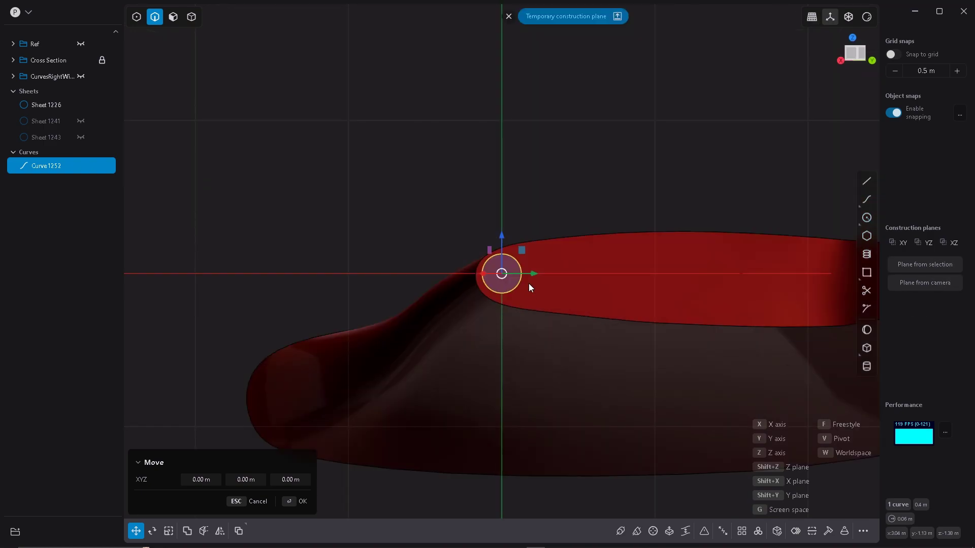
{"action": "key", "text": "Escape"}
{"action": "left_click", "coordinate": [516, 287]}
{"action": "left_click_drag", "start_coordinate": [501, 238], "coordinate": [502, 241]}
Array the circle along the airfoil chord as 5 evenly spaced circles over about 1.09 m.
{"action": "left_click", "coordinate": [742, 531]}
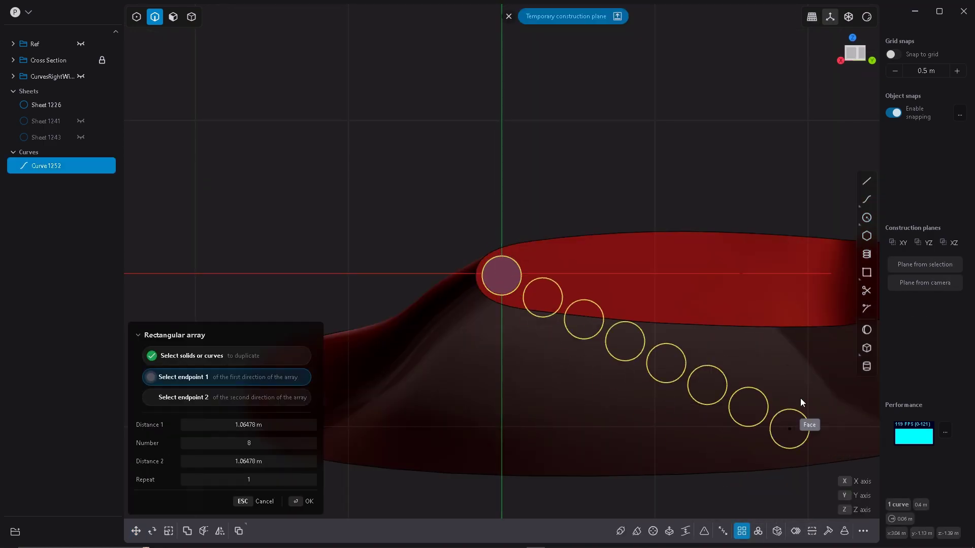
{"action": "left_click", "coordinate": [836, 279]}
{"action": "scroll", "coordinate": [836, 279], "scroll_direction": "down", "scroll_amount": 3, "text": "shift"}
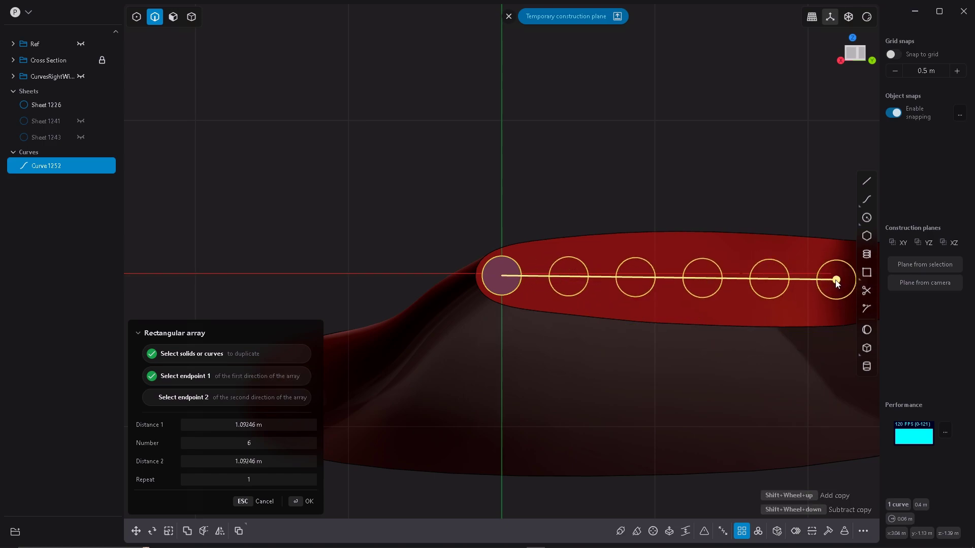
{"action": "right_click", "coordinate": [836, 280]}
Scale the second circle up to about 0.11 m radius and enlarge the third circle to nearly fill the profile height.
{"action": "left_click", "coordinate": [599, 291]}
{"action": "key", "text": "s"}
{"action": "left_click", "coordinate": [670, 435]}
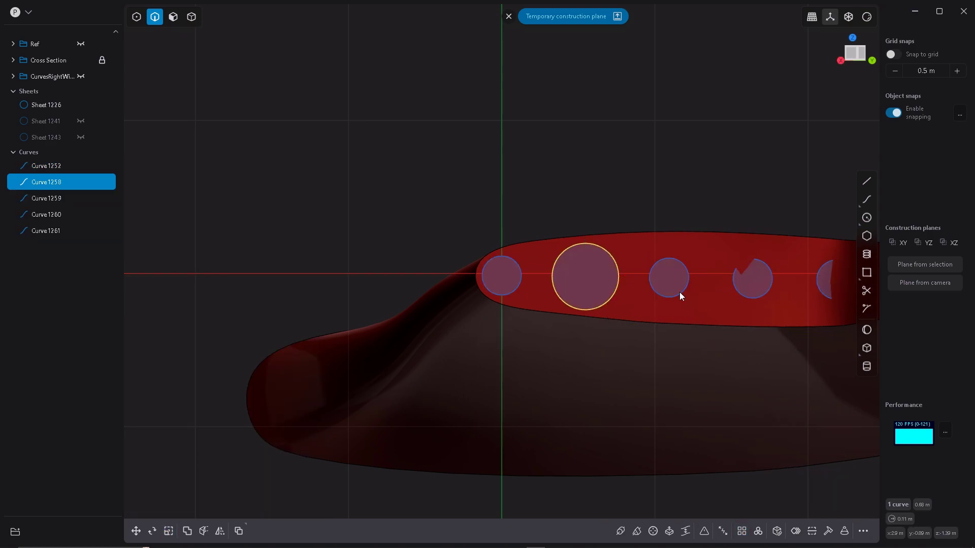
{"action": "left_click", "coordinate": [680, 291]}
{"action": "key", "text": "s"}
{"action": "left_click", "coordinate": [708, 451]}
Scale the fourth circle up by a factor of about 2.04, then shift it slightly aft and down within the airfoil profile.
{"action": "left_click", "coordinate": [753, 279]}
{"action": "key", "text": "s"}
{"action": "key", "text": "s"}
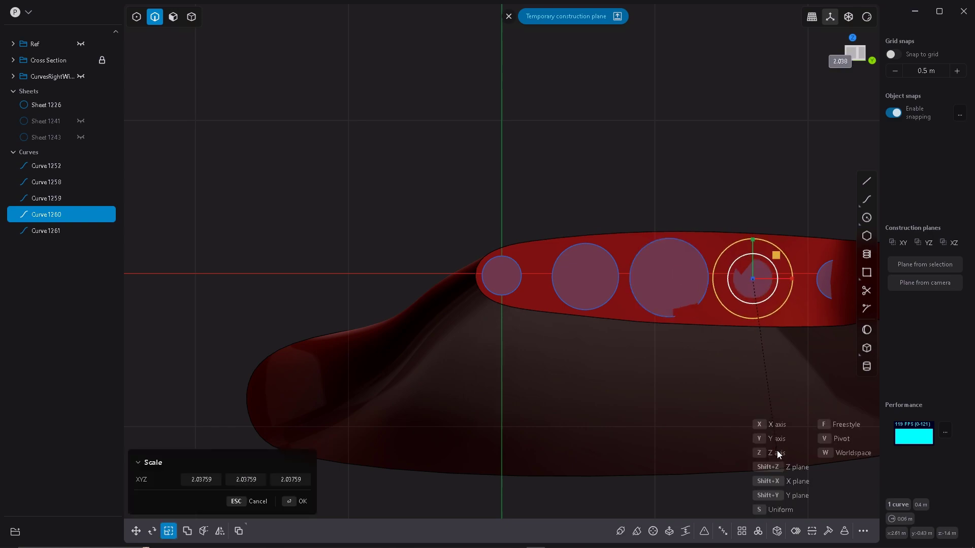
{"action": "left_click", "coordinate": [776, 451]}
{"action": "key", "text": "g"}
{"action": "left_click_drag", "start_coordinate": [786, 278], "coordinate": [794, 277]}
{"action": "right_click", "coordinate": [793, 278]}
{"action": "key", "text": "g"}
{"action": "left_click_drag", "start_coordinate": [760, 244], "coordinate": [760, 246]}
Delete the fifth circle nearest the trailing edge on the end face.
{"action": "scroll", "coordinate": [761, 247], "scroll_direction": "down", "scroll_amount": 5}
{"action": "middle_click_drag", "start_coordinate": [580, 292], "coordinate": [592, 301]}
{"action": "scroll", "coordinate": [592, 301], "scroll_direction": "up", "scroll_amount": 6}
{"action": "right_click", "coordinate": [592, 300]}
{"action": "left_click", "coordinate": [572, 226]}
{"action": "key", "text": "x"}
{"action": "middle_click_drag", "start_coordinate": [572, 227], "coordinate": [578, 305]}
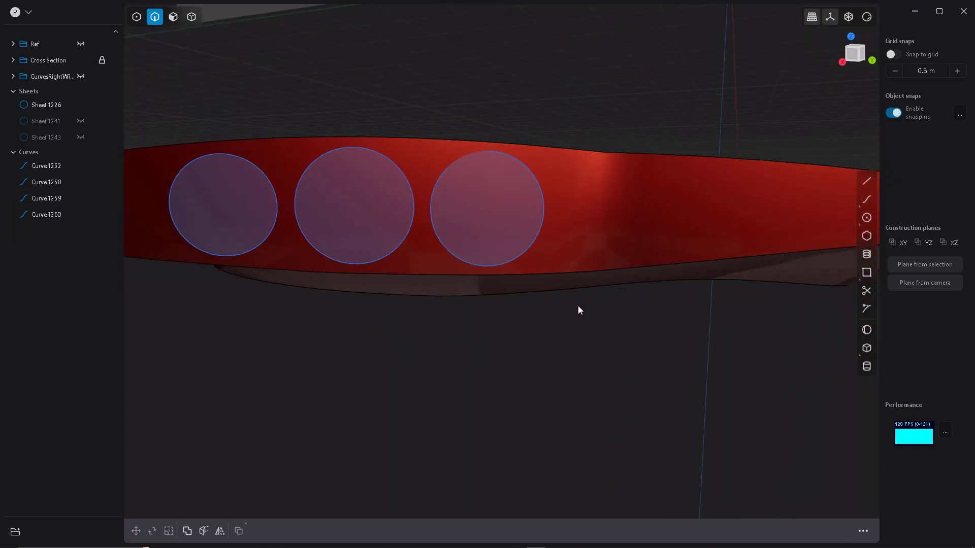
Set a temporary construction plane from the second circle on the end face.
{"action": "scroll", "coordinate": [578, 306], "scroll_direction": "down", "scroll_amount": 6}
{"action": "left_click", "coordinate": [406, 273]}
{"action": "key", "text": "g"}
{"action": "mouse_move", "coordinate": [407, 274]}
{"action": "middle_mouse_down"}
{"action": "mouse_move", "coordinate": [409, 331]}
{"action": "mouse_move", "coordinate": [410, 276]}
{"action": "middle_mouse_up"}
{"action": "key", "text": "Escape"}
{"action": "key", "text": "space"}
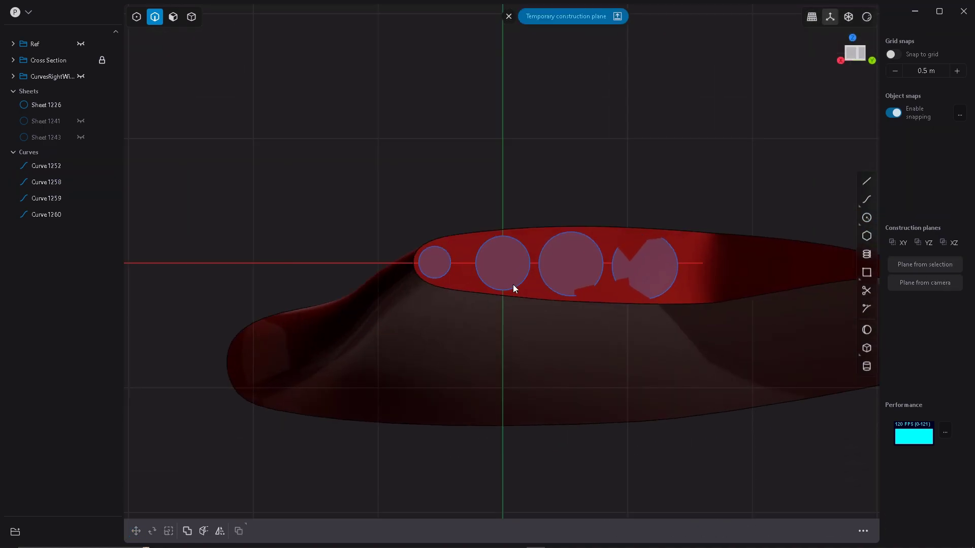
Shift the second, third and fourth circles slightly toward the leading edge to even out their spacing.
{"action": "left_click", "coordinate": [513, 285]}
{"action": "key", "text": "g"}
{"action": "left_click_drag", "start_coordinate": [541, 263], "coordinate": [529, 263]}
{"action": "right_click", "coordinate": [544, 271]}
{"action": "left_click", "coordinate": [542, 271]}
{"action": "key", "text": "g"}
{"action": "left_click_drag", "start_coordinate": [607, 263], "coordinate": [600, 263]}
{"action": "right_click", "coordinate": [593, 188]}
{"action": "left_click", "coordinate": [663, 240]}
{"action": "key", "text": "g"}
{"action": "left_click_drag", "start_coordinate": [682, 266], "coordinate": [679, 266]}
{"action": "middle_click_drag", "start_coordinate": [611, 180], "coordinate": [586, 153]}
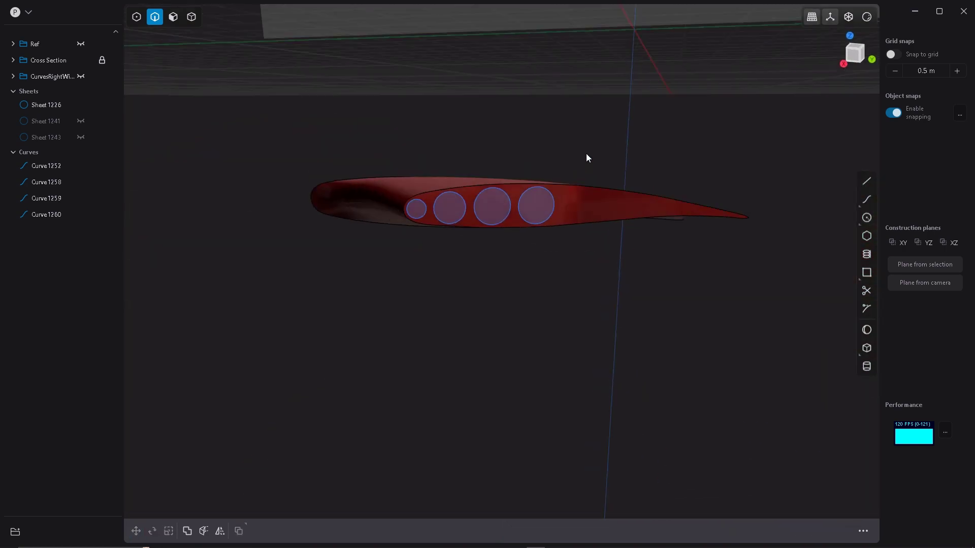
{"action": "scroll", "coordinate": [574, 204], "scroll_direction": "up", "scroll_amount": 6}
{"action": "middle_click_drag", "start_coordinate": [572, 244], "coordinate": [540, 257]}
{"action": "key", "text": "3"}
{"action": "left_click", "coordinate": [532, 233]}
{"action": "key", "text": "o"}
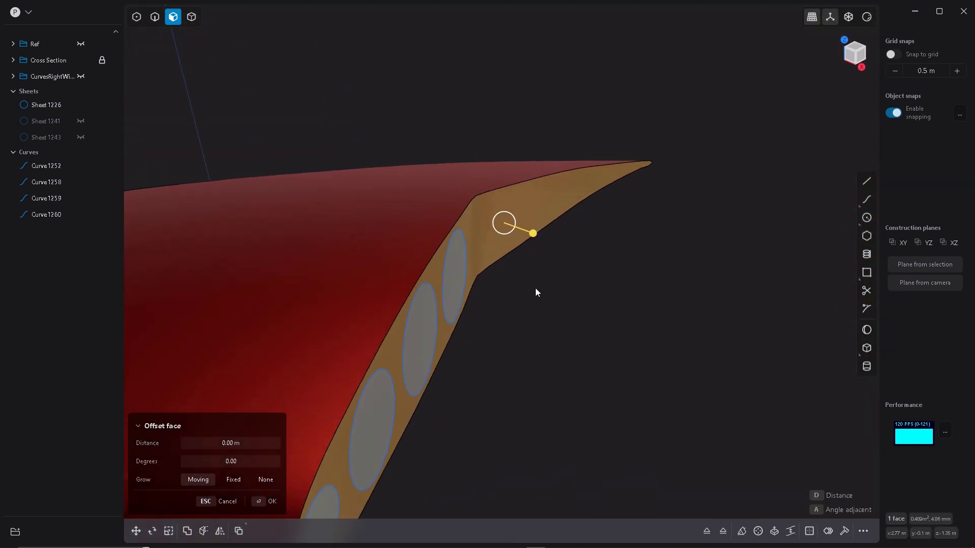
{"action": "key", "text": "Escape"}
Draw a center circle of about 0.09 m radius on the end face, aft of the fourth circle and the profile's kink.
{"action": "middle_click_drag", "start_coordinate": [535, 292], "coordinate": [523, 255]}
{"action": "scroll", "coordinate": [528, 256], "scroll_direction": "up", "scroll_amount": 3}
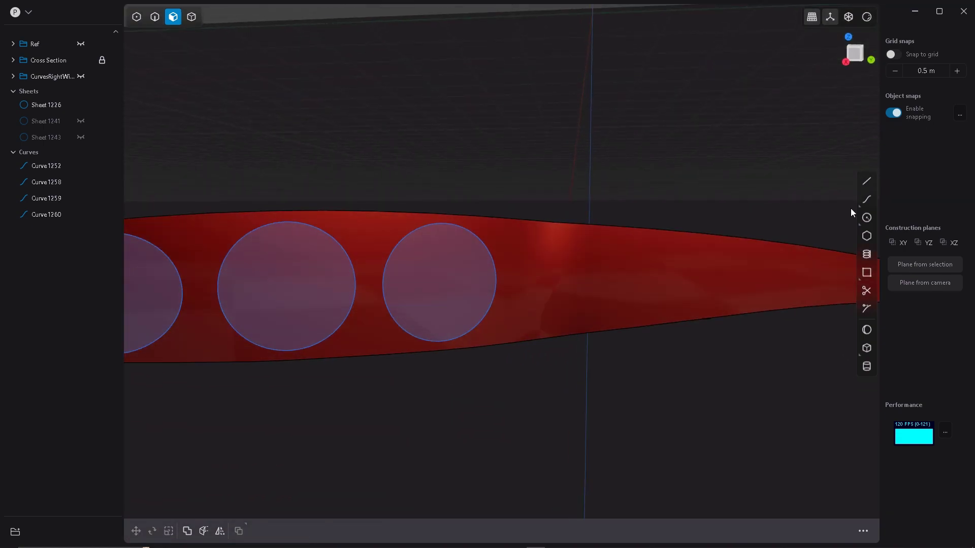
{"action": "left_click", "coordinate": [867, 181]}
{"action": "middle_click_drag", "start_coordinate": [604, 304], "coordinate": [589, 282]}
{"action": "scroll", "coordinate": [590, 283], "scroll_direction": "up", "scroll_amount": 2}
{"action": "left_click", "coordinate": [866, 219]}
{"action": "mouse_move", "coordinate": [651, 277]}
{"action": "middle_mouse_down"}
{"action": "mouse_move", "coordinate": [653, 312]}
{"action": "mouse_move", "coordinate": [660, 223]}
{"action": "middle_mouse_up"}
{"action": "left_click", "coordinate": [659, 224]}
{"action": "left_click", "coordinate": [678, 258]}
{"action": "mouse_move", "coordinate": [678, 258]}
{"action": "middle_mouse_down"}
{"action": "mouse_move", "coordinate": [611, 300]}
{"action": "mouse_move", "coordinate": [680, 279]}
{"action": "middle_mouse_up"}
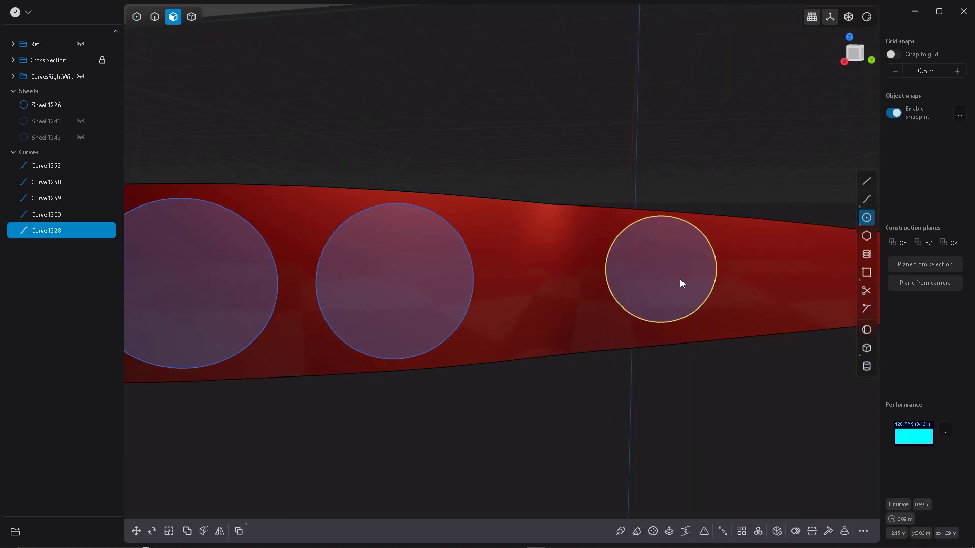
Move the new circle slightly toward the trailing edge within the airfoil profile.
{"action": "key", "text": "g"}
{"action": "middle_click_drag", "start_coordinate": [685, 233], "coordinate": [613, 292]}
{"action": "left_click_drag", "start_coordinate": [612, 292], "coordinate": [615, 292]}
{"action": "middle_click_drag", "start_coordinate": [615, 291], "coordinate": [603, 308]}
{"action": "left_click", "coordinate": [602, 307]}
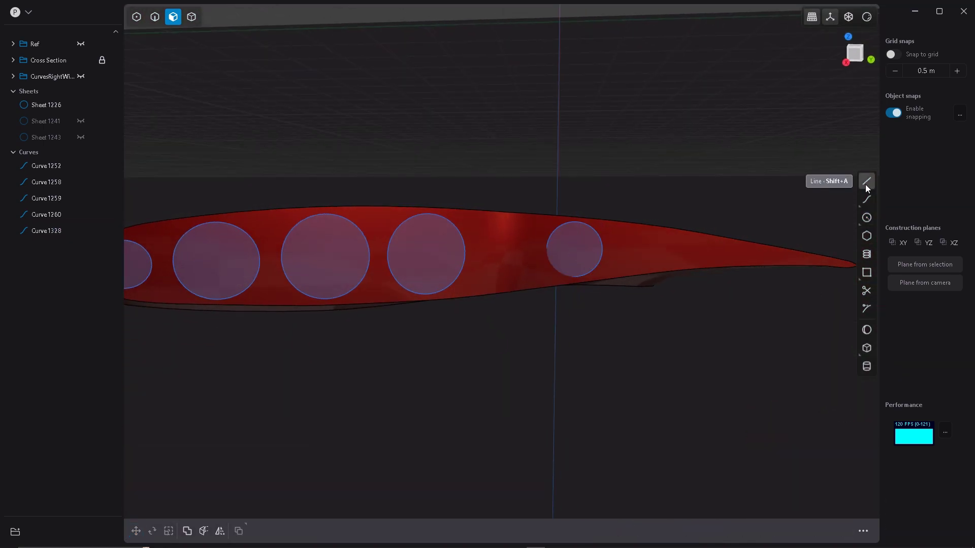
Draw a closed triangle with the Line tool behind the last circle, tapering toward the trailing edge.
{"action": "left_click", "coordinate": [865, 186]}
{"action": "scroll", "coordinate": [806, 257], "scroll_direction": "up", "scroll_amount": 4}
{"action": "left_click", "coordinate": [819, 258]}
{"action": "left_click", "coordinate": [505, 207]}
{"action": "middle_click_drag", "start_coordinate": [517, 240], "coordinate": [530, 240]}
{"action": "left_click", "coordinate": [499, 286]}
{"action": "left_click", "coordinate": [791, 256]}
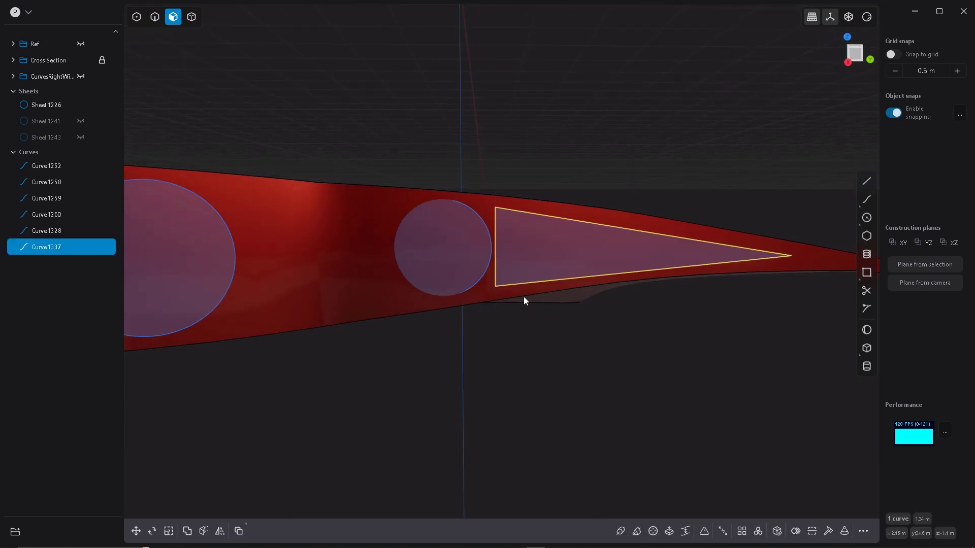
Try to fillet the triangle's two front corners with a radius of about 0.025 m.
{"action": "key", "text": "1"}
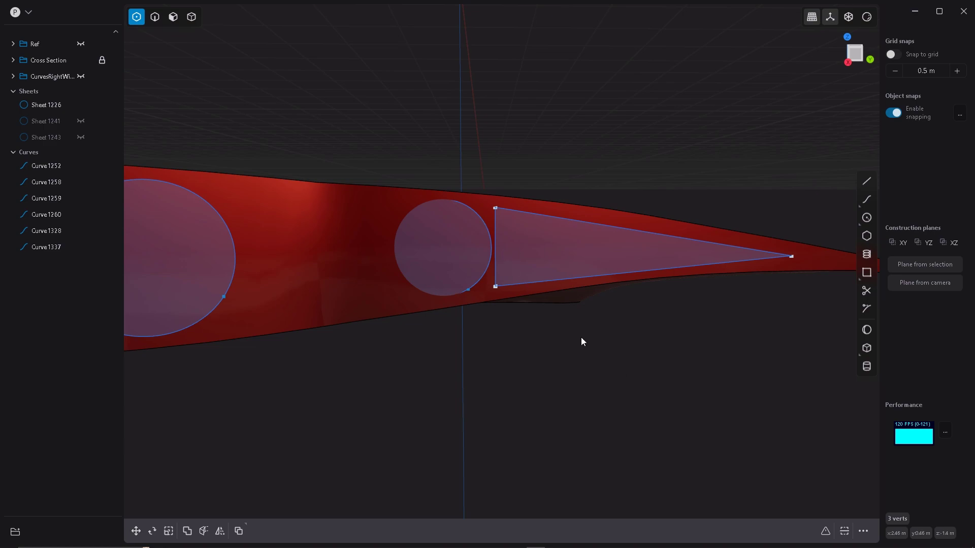
{"action": "key", "text": "f"}
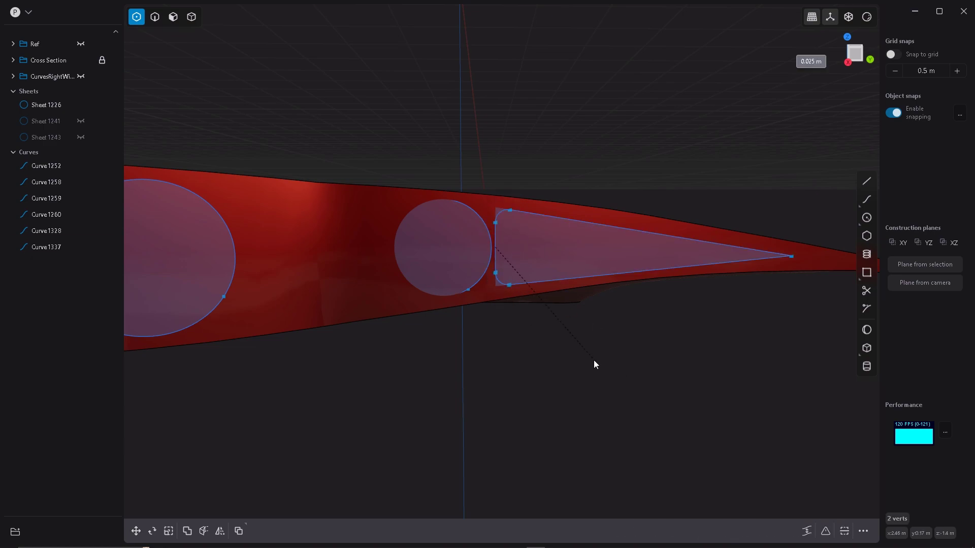
{"action": "left_click", "coordinate": [586, 359]}
Try to pull the midpoint of the triangle's front edge inward and undo the change.
{"action": "left_click", "coordinate": [496, 247]}
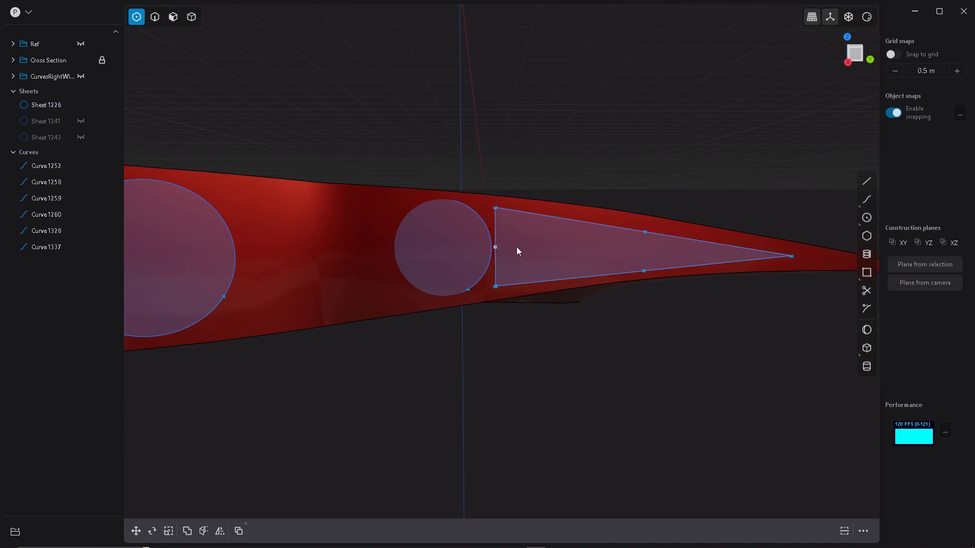
{"action": "key", "text": "g"}
{"action": "left_click_drag", "start_coordinate": [527, 247], "coordinate": [560, 251]}
{"action": "left_click", "coordinate": [563, 254]}
{"action": "key", "text": "ctrl+z"}
{"action": "key", "text": "ctrl+z"}
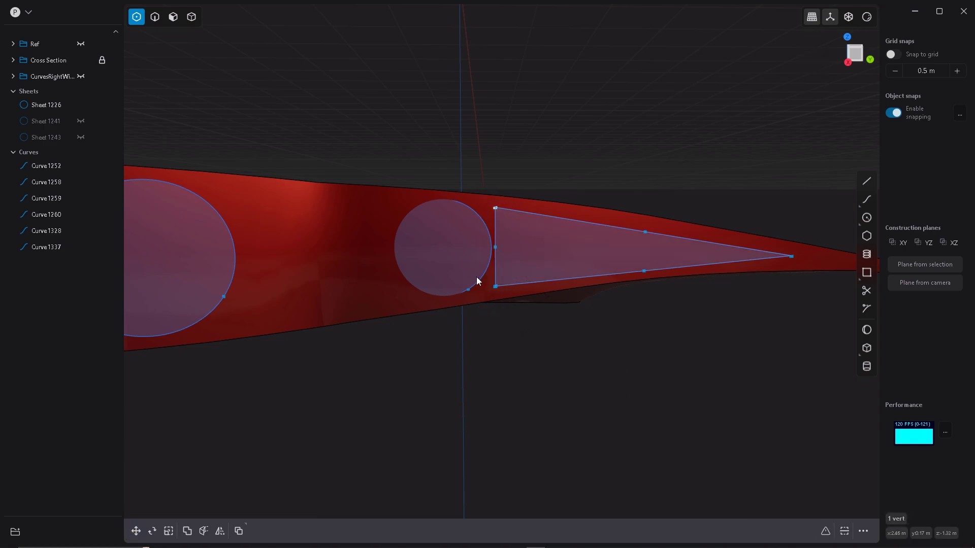
Fillet the triangle's two front corners with a small radius and round its trailing tip.
{"action": "left_click", "coordinate": [559, 370]}
{"action": "left_click", "coordinate": [522, 264]}
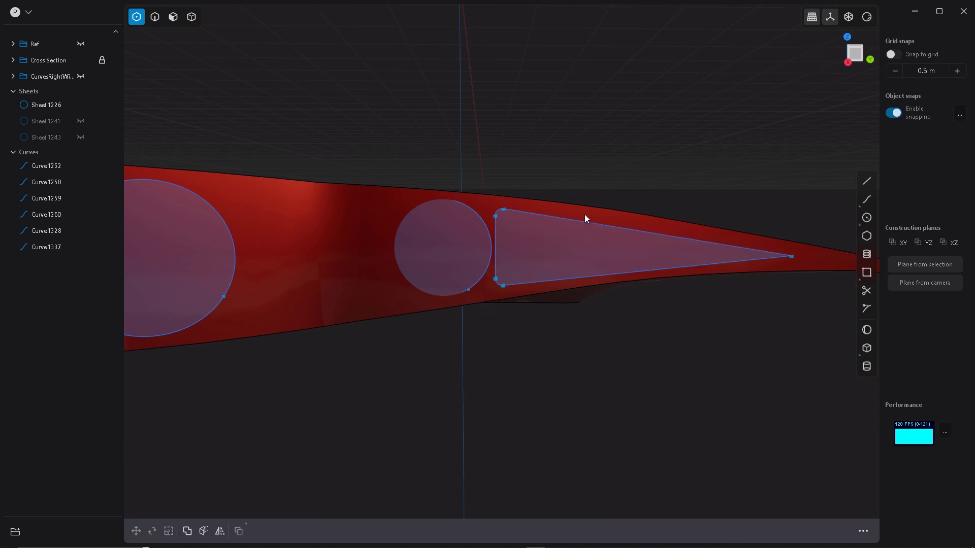
{"action": "left_click_drag", "start_coordinate": [769, 219], "coordinate": [799, 320]}
{"action": "key", "text": "b"}
{"action": "left_click", "coordinate": [806, 324]}
{"action": "key", "text": "alt+r"}
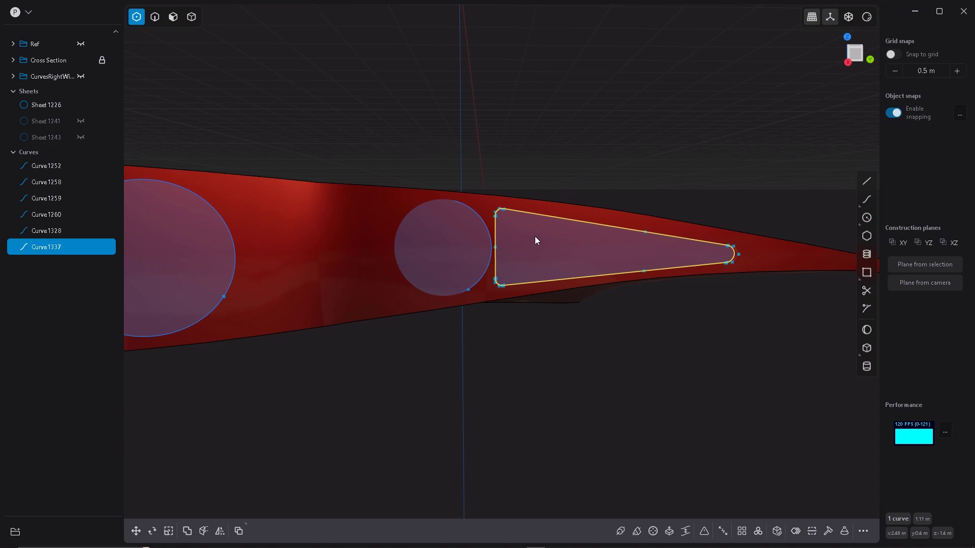
Pull the midpoint of the triangle's front edge aft to bend the edge into a concave arc around the neighbouring circle.
{"action": "left_click", "coordinate": [495, 248]}
{"action": "key", "text": "g"}
{"action": "left_click_drag", "start_coordinate": [532, 248], "coordinate": [549, 251]}
{"action": "right_click", "coordinate": [571, 352]}
{"action": "left_click", "coordinate": [571, 352]}
{"action": "middle_click_drag", "start_coordinate": [571, 352], "coordinate": [569, 301]}
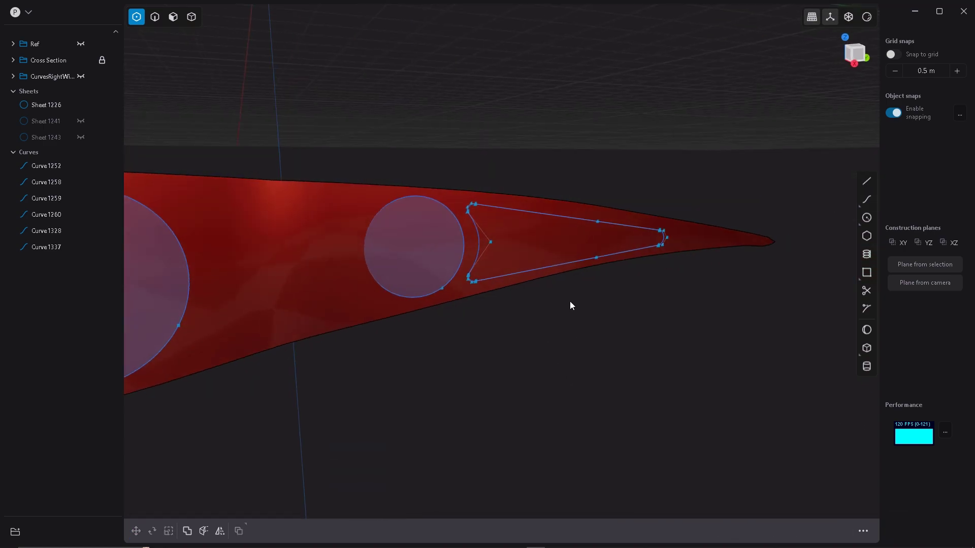
Adjust the curve points at the triangle's upper front corner so the rounded corner blends into the concave edge.
{"action": "scroll", "coordinate": [563, 299], "scroll_direction": "down", "scroll_amount": 1}
{"action": "key", "text": "2"}
{"action": "scroll", "coordinate": [479, 218], "scroll_direction": "up", "scroll_amount": 7}
{"action": "key", "text": "1"}
{"action": "left_click", "coordinate": [479, 223]}
{"action": "key", "text": "2"}
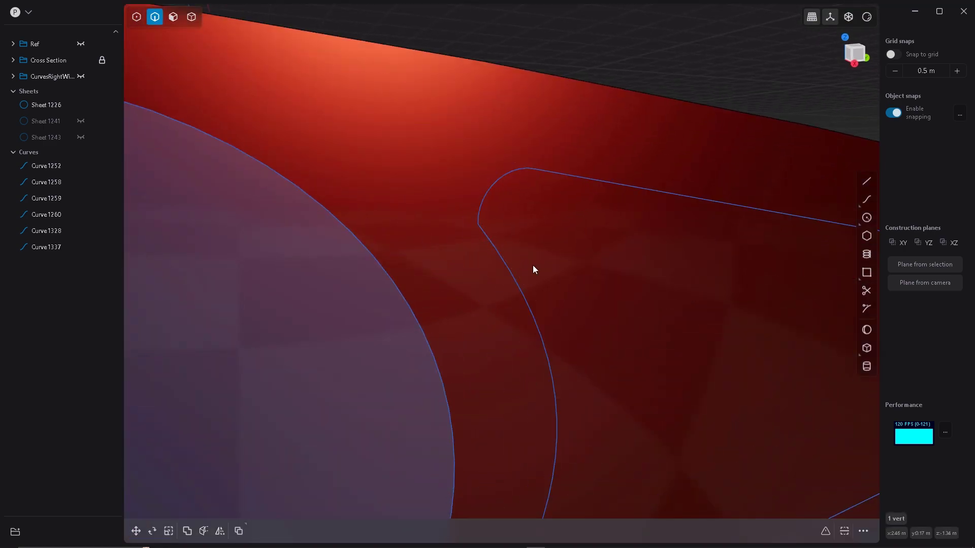
{"action": "key", "text": "1"}
{"action": "middle_click_drag", "start_coordinate": [532, 265], "coordinate": [443, 248]}
{"action": "left_click", "coordinate": [599, 182]}
{"action": "key", "text": "g"}
{"action": "middle_click_drag", "start_coordinate": [599, 181], "coordinate": [584, 202]}
{"action": "left_click_drag", "start_coordinate": [646, 226], "coordinate": [620, 224]}
{"action": "right_click", "coordinate": [656, 221]}
{"action": "left_click", "coordinate": [656, 221]}
{"action": "key", "text": "g"}
{"action": "left_click_drag", "start_coordinate": [679, 199], "coordinate": [649, 186]}
Reposition the curve points at the triangle's lower front corner so its rounding flows into the concave edge.
{"action": "scroll", "coordinate": [645, 186], "scroll_direction": "down", "scroll_amount": 5}
{"action": "middle_click_drag", "start_coordinate": [574, 178], "coordinate": [471, 166]}
{"action": "scroll", "coordinate": [554, 284], "scroll_direction": "up", "scroll_amount": 5}
{"action": "right_click", "coordinate": [625, 314]}
{"action": "left_click", "coordinate": [641, 289]}
{"action": "key", "text": "g"}
{"action": "left_click_drag", "start_coordinate": [663, 270], "coordinate": [670, 291]}
{"action": "right_click", "coordinate": [638, 281]}
{"action": "left_click", "coordinate": [669, 314]}
{"action": "key", "text": "g"}
{"action": "left_click", "coordinate": [657, 298]}
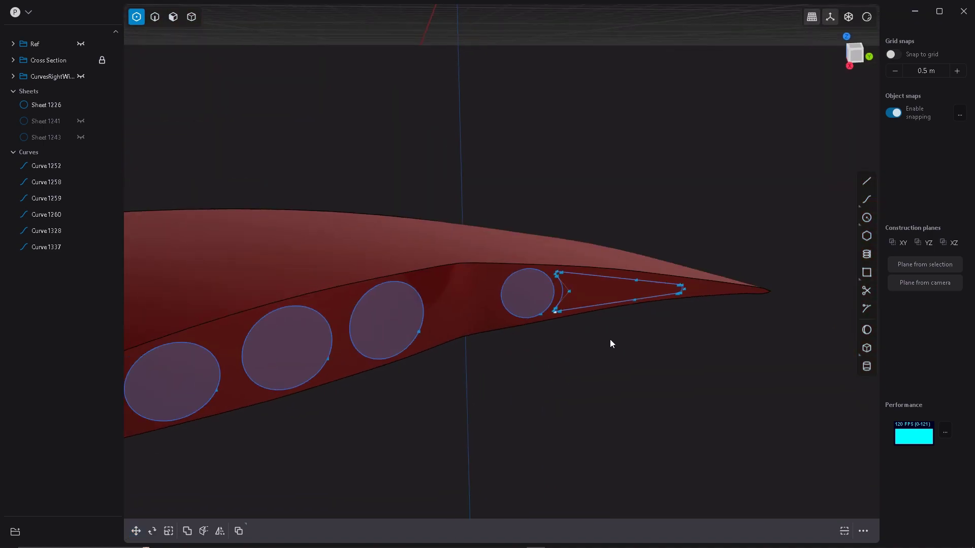
Draw a closed four-sided outline with the Line tool between the fourth and fifth circles on the end face.
{"action": "left_click", "coordinate": [588, 311]}
{"action": "key", "text": "f"}
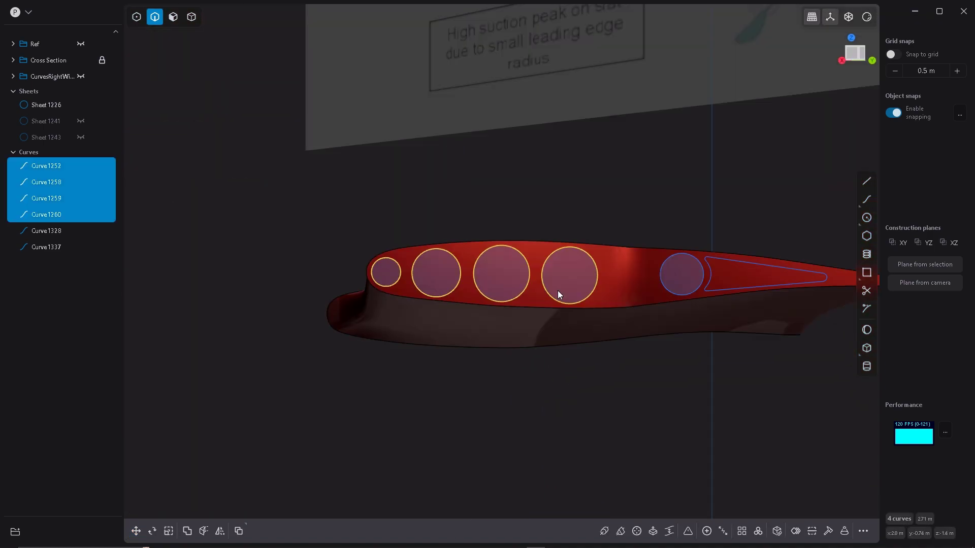
{"action": "scroll", "coordinate": [569, 305], "scroll_direction": "up", "scroll_amount": 3}
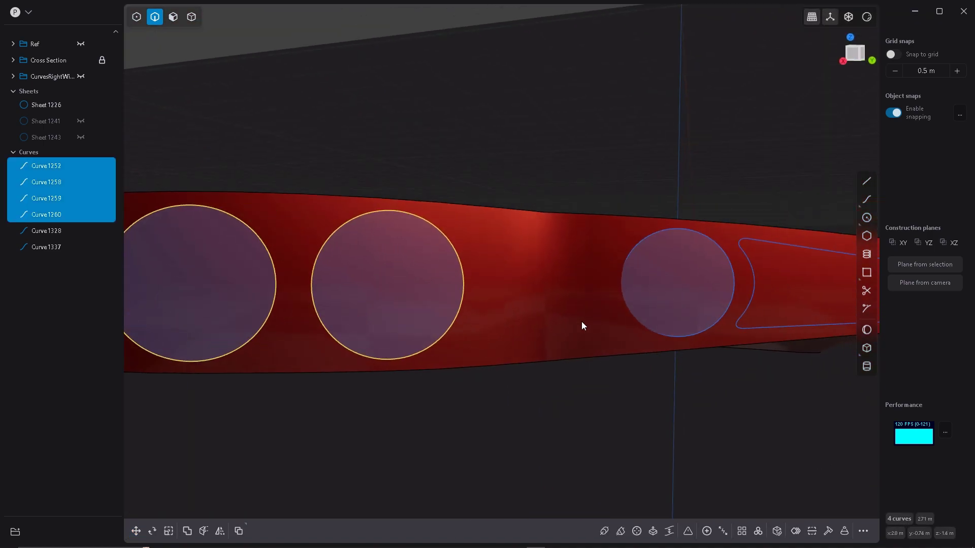
{"action": "key", "text": "l"}
{"action": "left_click", "coordinate": [612, 233]}
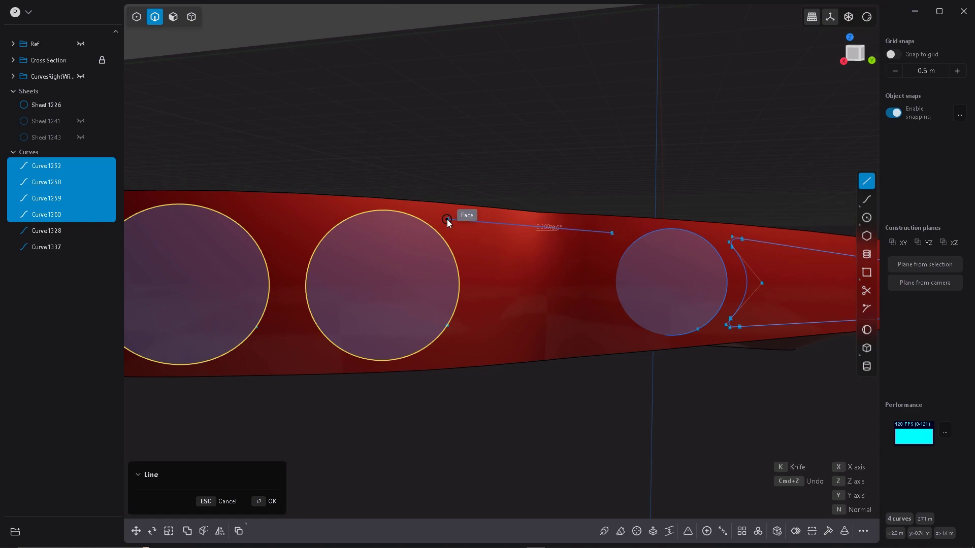
{"action": "left_click", "coordinate": [447, 219]}
{"action": "left_click", "coordinate": [447, 352]}
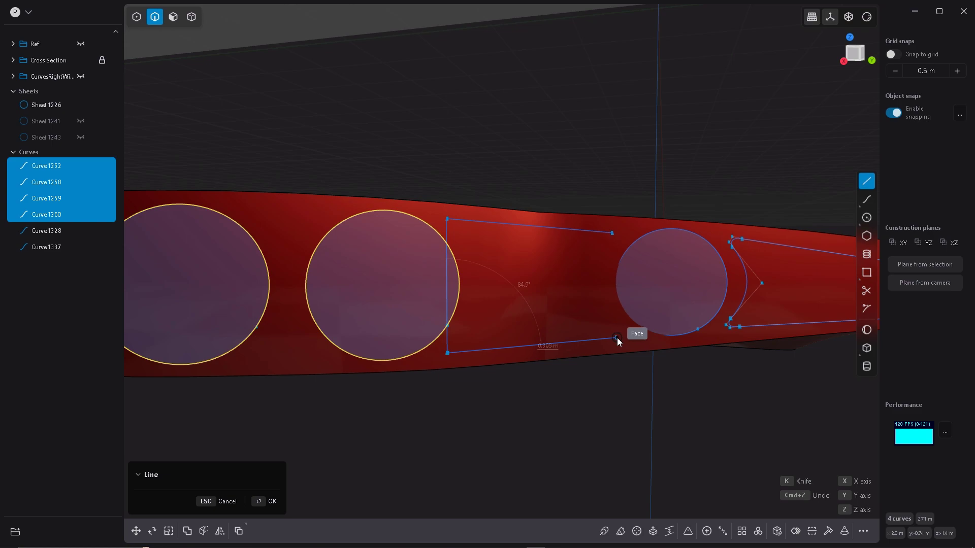
{"action": "left_click", "coordinate": [617, 337]}
{"action": "left_click", "coordinate": [612, 233]}
Move the upper rear corner of the four-sided outline slightly aft.
{"action": "key", "text": "1"}
{"action": "left_click", "coordinate": [613, 233]}
{"action": "key", "text": "g"}
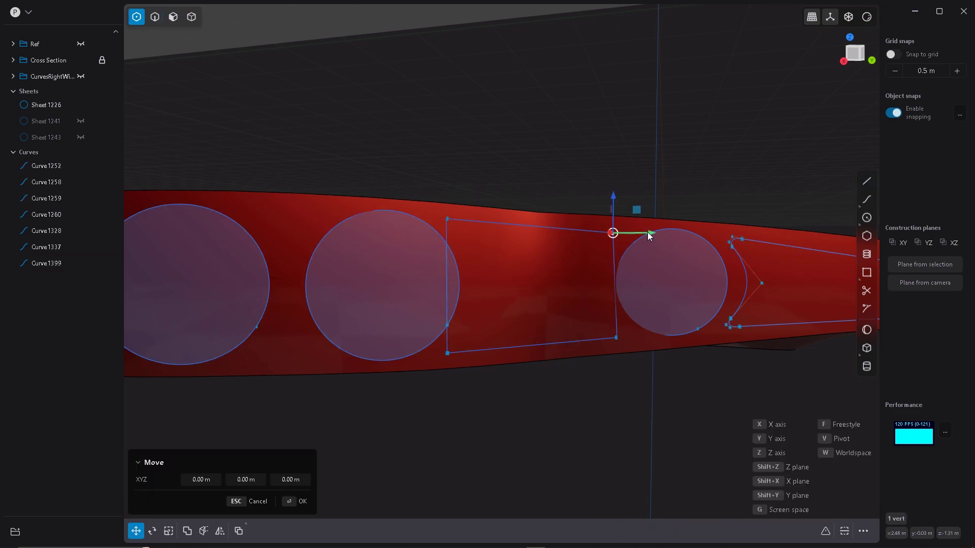
{"action": "left_click_drag", "start_coordinate": [648, 233], "coordinate": [653, 233]}
{"action": "key", "text": "2"}
{"action": "right_click", "coordinate": [537, 227]}
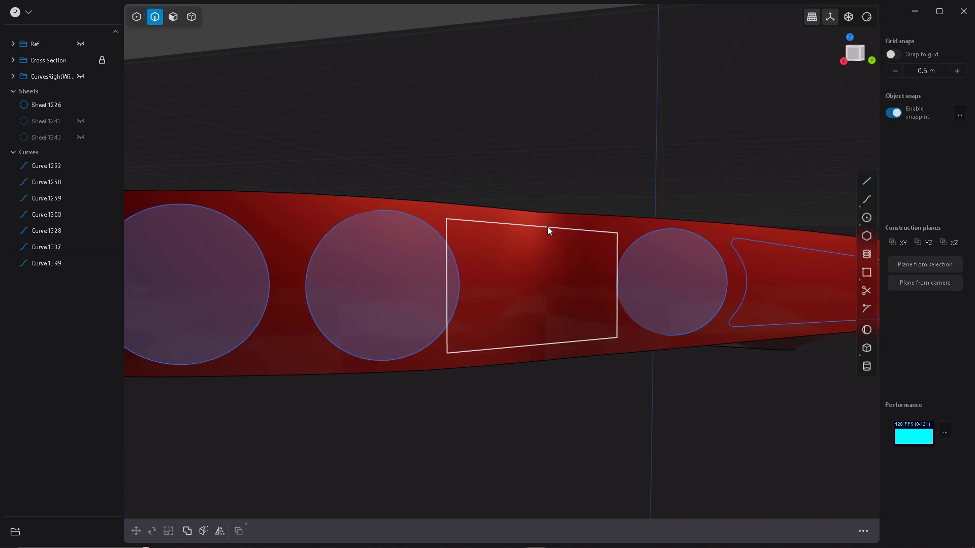
Pull the midpoints of the four-sided outline's front and rear edges inward to form concave arcs around the adjacent circles.
{"action": "left_click", "coordinate": [547, 227]}
{"action": "key", "text": "1"}
{"action": "key", "text": "g"}
{"action": "left_click_drag", "start_coordinate": [485, 287], "coordinate": [538, 285]}
{"action": "right_click", "coordinate": [544, 286]}
{"action": "left_click", "coordinate": [616, 286]}
{"action": "key", "text": "g"}
{"action": "left_click_drag", "start_coordinate": [654, 287], "coordinate": [619, 288]}
{"action": "right_click", "coordinate": [617, 264]}
Nudge the four-sided outline's upper rear corner slightly forward.
{"action": "left_click", "coordinate": [617, 234]}
{"action": "key", "text": "g"}
{"action": "left_click_drag", "start_coordinate": [651, 234], "coordinate": [647, 233]}
{"action": "right_click", "coordinate": [616, 280]}
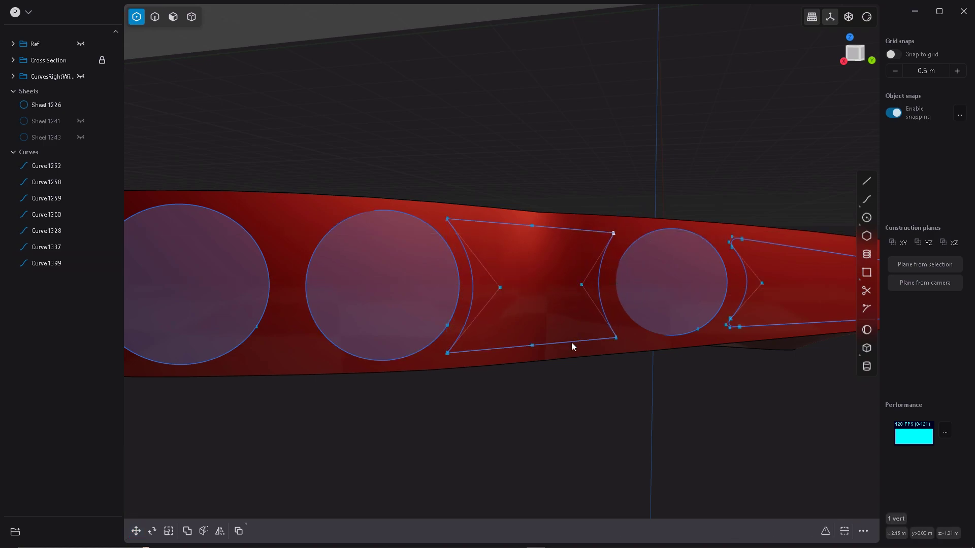
Imprint the four-sided concave outline onto the wing sheet using the Normal method.
{"action": "key", "text": "2"}
{"action": "left_click", "coordinate": [571, 342]}
{"action": "middle_click_drag", "start_coordinate": [564, 447], "coordinate": [542, 393]}
{"action": "scroll", "coordinate": [538, 376], "scroll_direction": "up", "scroll_amount": 2}
{"action": "key", "text": "i"}
{"action": "left_click", "coordinate": [623, 339]}
{"action": "left_click", "coordinate": [196, 426]}
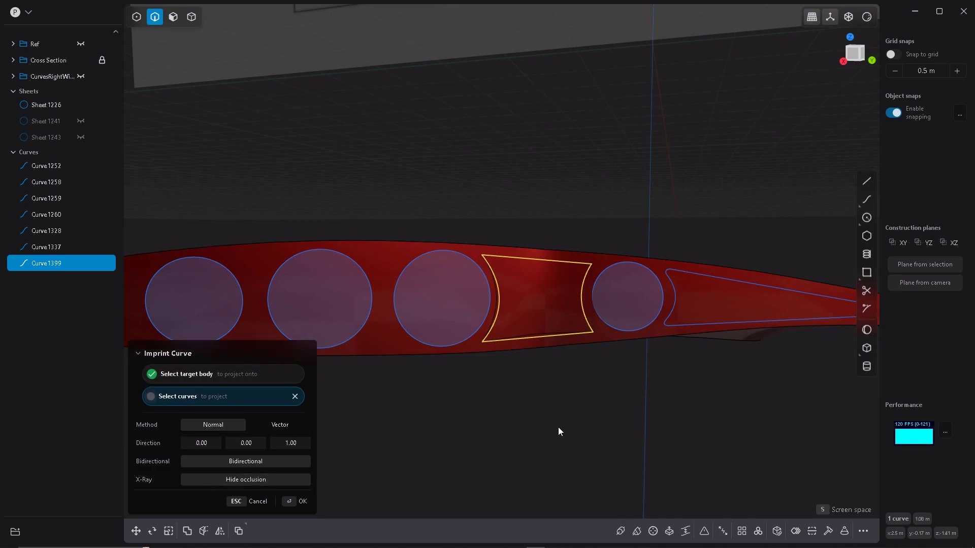
{"action": "mouse_move", "coordinate": [558, 427]}
{"action": "middle_mouse_down"}
{"action": "mouse_move", "coordinate": [550, 397]}
{"action": "mouse_move", "coordinate": [568, 423]}
{"action": "middle_mouse_up"}
{"action": "key", "text": "Return"}
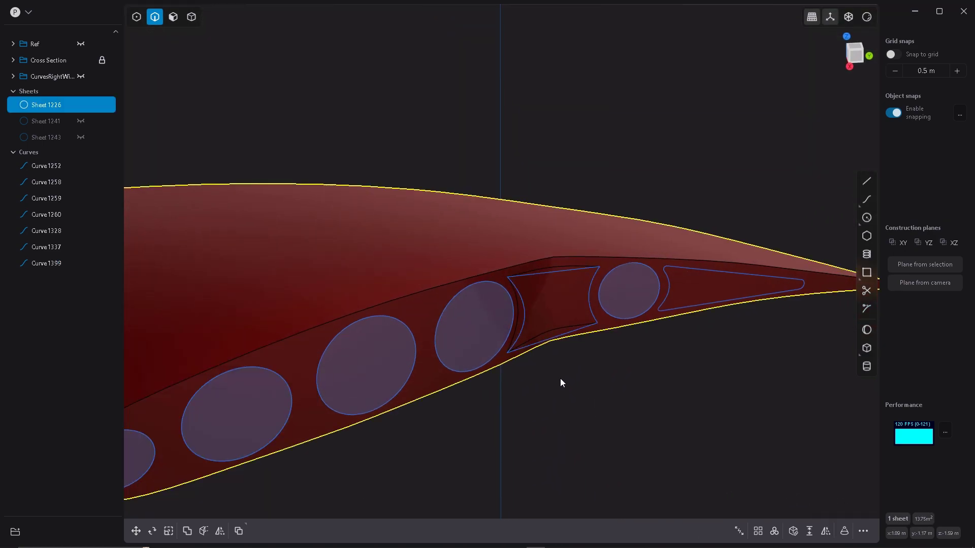
Imprint the aft circle and the rounded triangle onto the wing sheet using the Normal method.
{"action": "left_click", "coordinate": [560, 335]}
{"action": "left_click", "coordinate": [660, 309]}
{"action": "left_click", "coordinate": [652, 308], "text": "shift"}
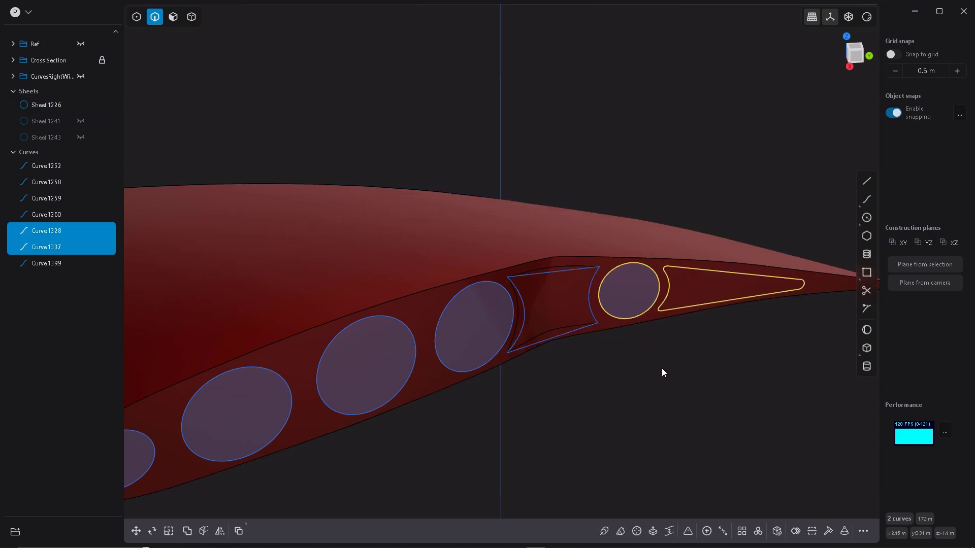
{"action": "key", "text": "c"}
{"action": "key", "text": "Escape"}
{"action": "key", "text": "c"}
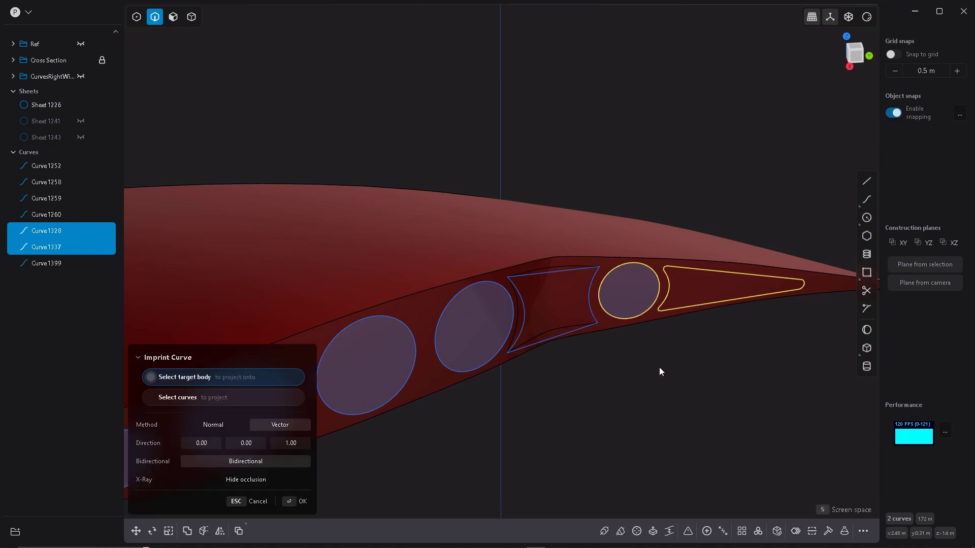
{"action": "left_click", "coordinate": [626, 325]}
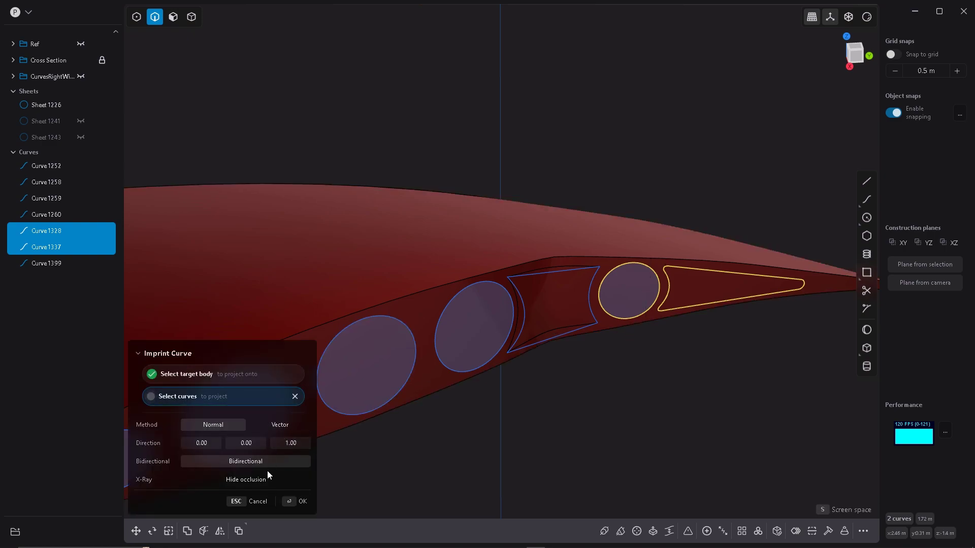
{"action": "key", "text": "Return"}
Imprint the four forward circles onto the wing sheet using the Normal method.
{"action": "left_click", "coordinate": [480, 370]}
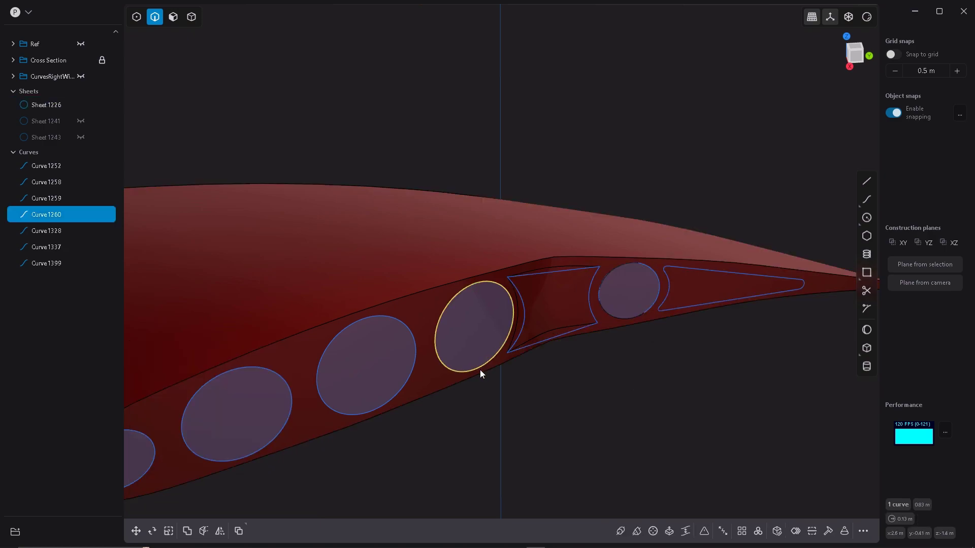
{"action": "left_click", "coordinate": [393, 396], "text": "shift"}
{"action": "left_click", "coordinate": [278, 437], "text": "shift"}
{"action": "middle_click_drag", "start_coordinate": [511, 383], "coordinate": [662, 350]}
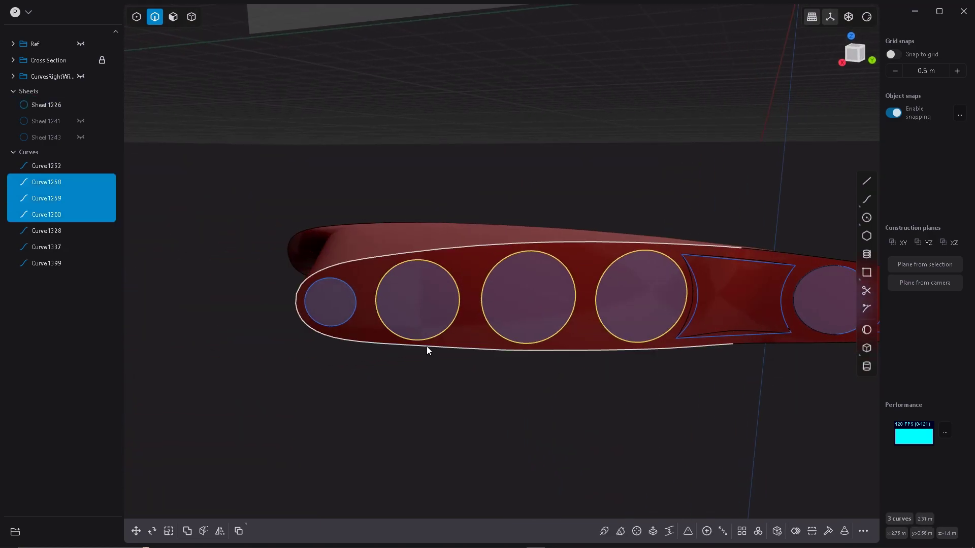
{"action": "left_click", "coordinate": [352, 319], "text": "shift"}
{"action": "middle_click_drag", "start_coordinate": [352, 318], "coordinate": [474, 397]}
{"action": "key", "text": "i"}
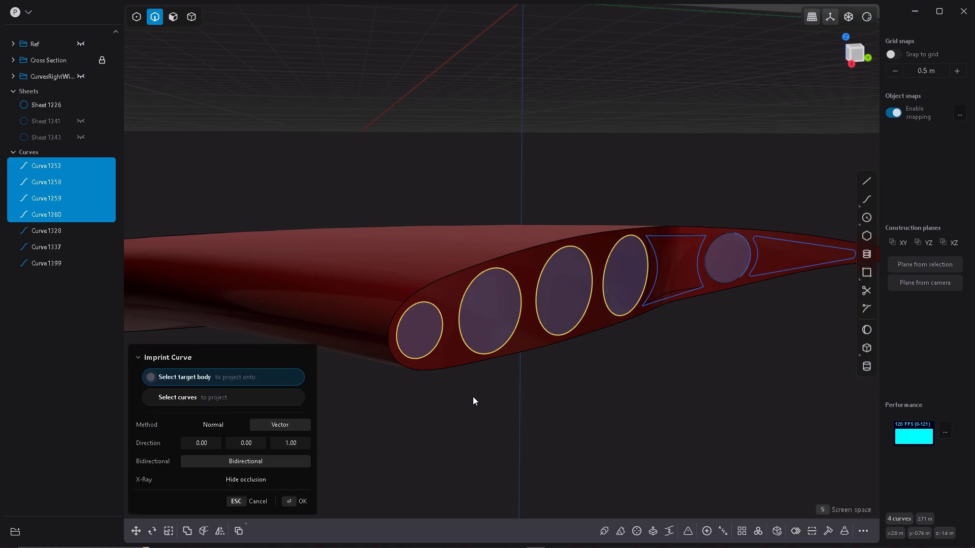
{"action": "left_click", "coordinate": [457, 362]}
{"action": "left_click", "coordinate": [223, 427]}
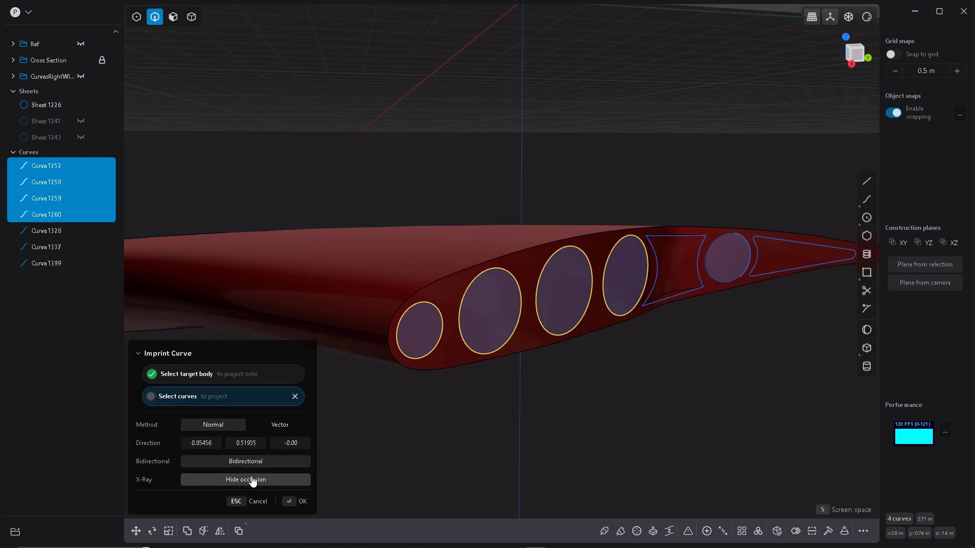
{"action": "left_click", "coordinate": [277, 479]}
{"action": "key", "text": "Return"}
Select all seven hole curves on the section end and move them into the CurvesRightWing folder.
{"action": "middle_click_drag", "start_coordinate": [505, 409], "coordinate": [316, 374]}
{"action": "left_click", "coordinate": [386, 366]}
{"action": "left_click", "coordinate": [468, 351]}
{"action": "left_click", "coordinate": [535, 336]}
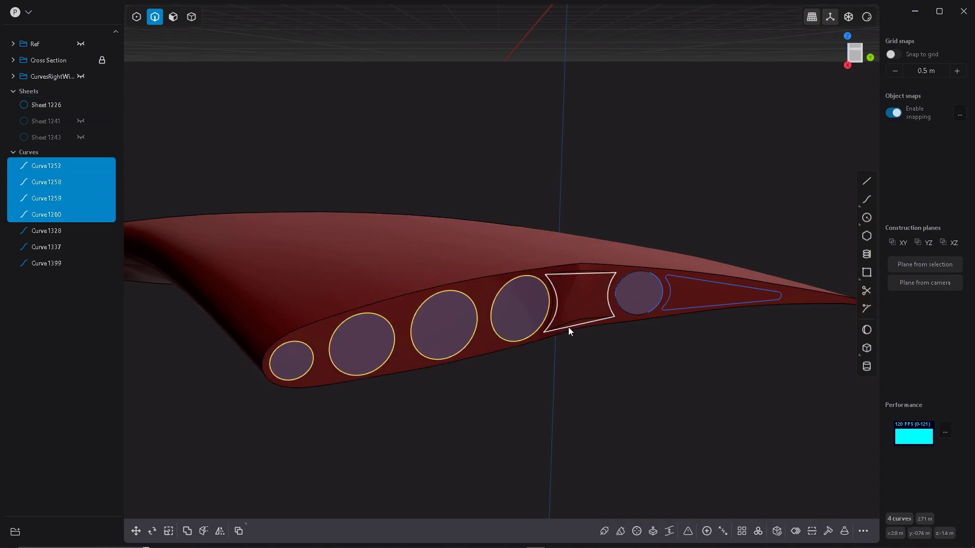
{"action": "left_click", "coordinate": [569, 324]}
{"action": "key", "text": "f"}
{"action": "key", "text": "Escape"}
{"action": "left_click", "coordinate": [612, 303]}
{"action": "left_click", "coordinate": [674, 307]}
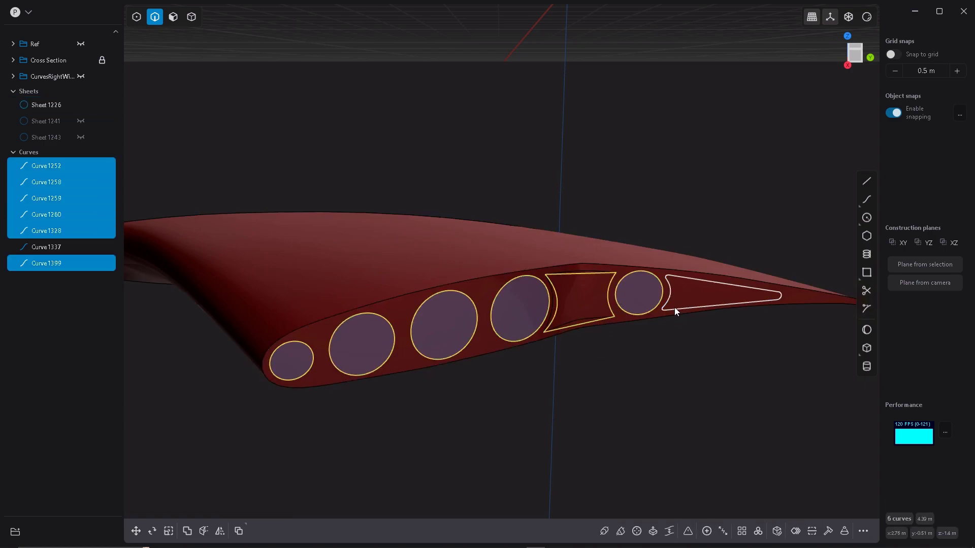
{"action": "left_click", "coordinate": [661, 298]}
{"action": "left_click_drag", "start_coordinate": [49, 198], "coordinate": [51, 78]}
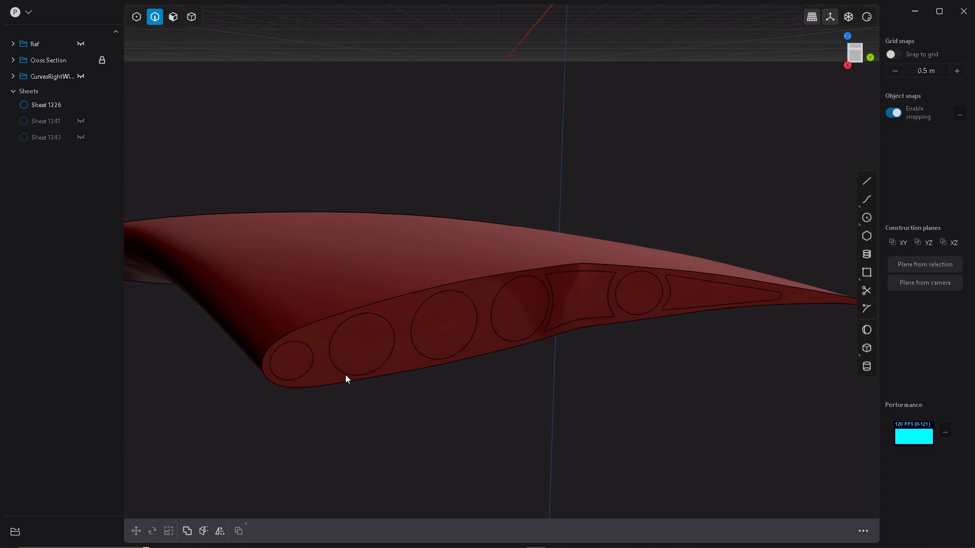
Extrude the section end face surrounding the imprinted holes outward by about 0.036 m.
{"action": "middle_click_drag", "start_coordinate": [345, 375], "coordinate": [492, 375]}
{"action": "scroll", "coordinate": [599, 311], "scroll_direction": "up", "scroll_amount": 3}
{"action": "key", "text": "3"}
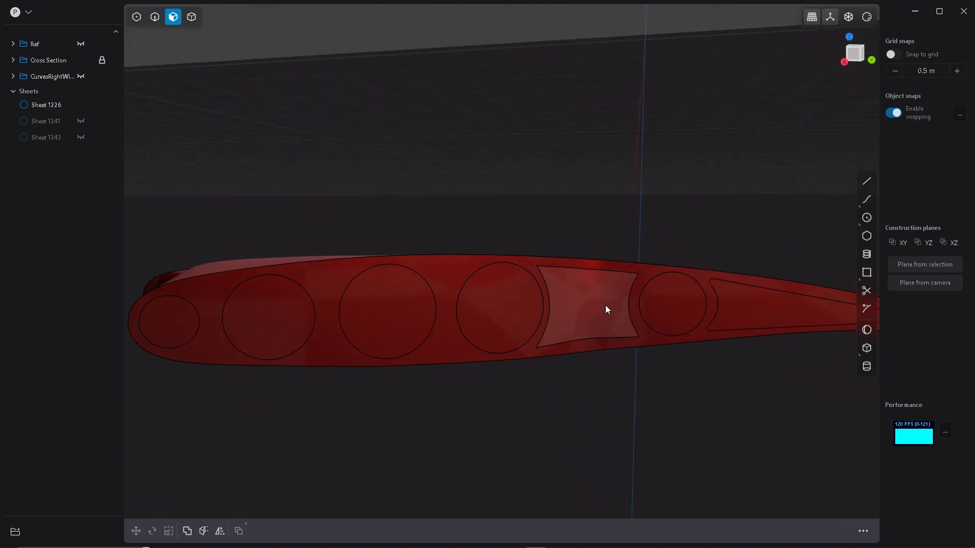
{"action": "left_click", "coordinate": [440, 345]}
{"action": "middle_click_drag", "start_coordinate": [441, 350], "coordinate": [543, 340]}
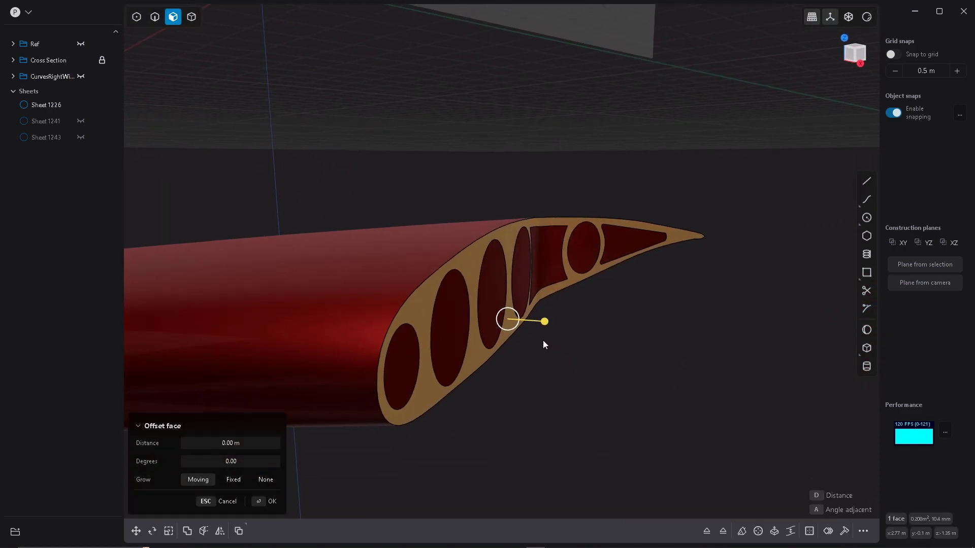
{"action": "key", "text": "e"}
{"action": "left_click_drag", "start_coordinate": [680, 272], "coordinate": [694, 269]}
{"action": "key", "text": "q"}
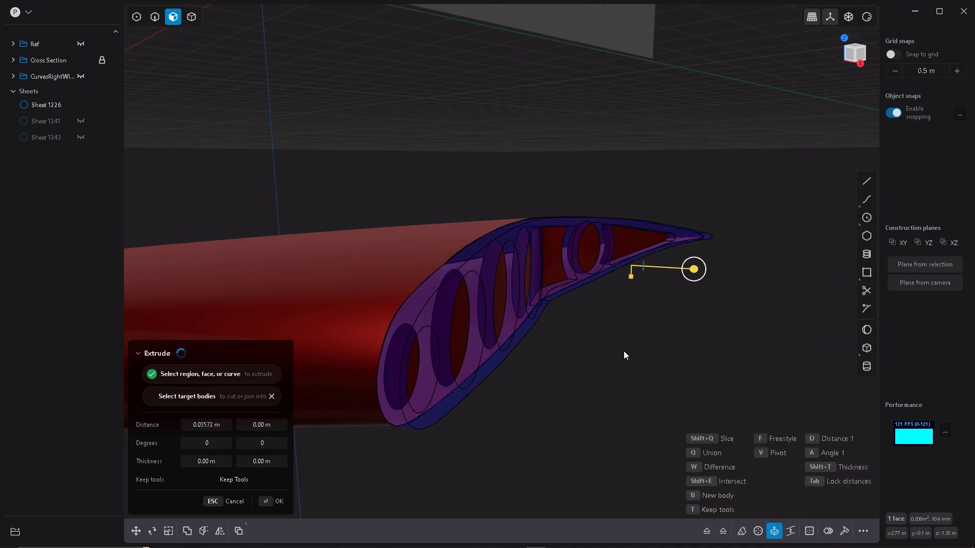
{"action": "middle_click_drag", "start_coordinate": [602, 359], "coordinate": [427, 320]}
{"action": "key", "text": "Return"}
Delete the seven imprinted faces inside the rib's holes to open them.
{"action": "scroll", "coordinate": [465, 363], "scroll_direction": "up", "scroll_amount": 5}
{"action": "left_click", "coordinate": [411, 287]}
{"action": "left_click", "coordinate": [335, 285], "text": "shift"}
{"action": "left_click", "coordinate": [506, 260], "text": "shift"}
{"action": "left_click", "coordinate": [591, 253], "text": "shift"}
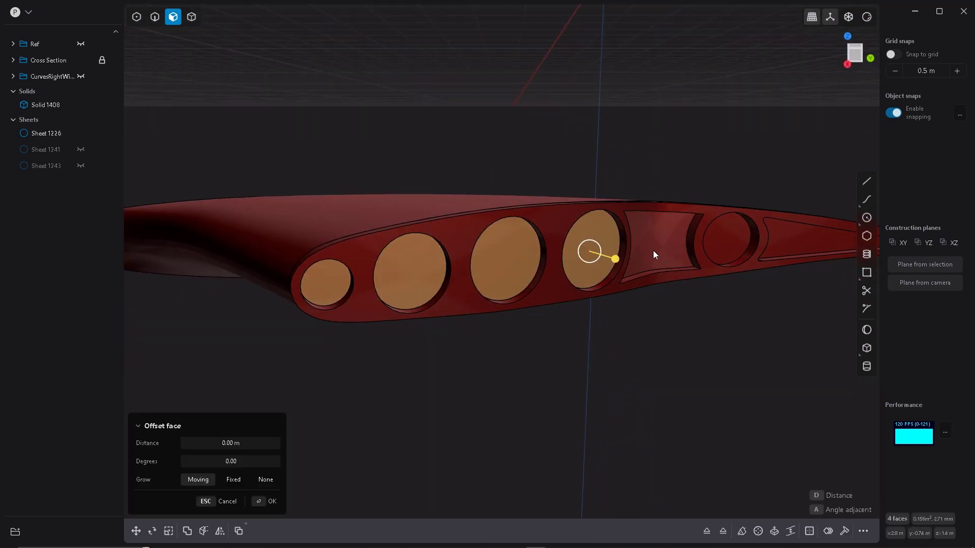
{"action": "left_click", "coordinate": [653, 251], "text": "shift"}
{"action": "left_click", "coordinate": [728, 243], "text": "shift"}
{"action": "left_click", "coordinate": [792, 246], "text": "shift"}
{"action": "key", "text": "Delete"}
Fillet the outer rims of the rib's circular holes and rounded triangular hole by about 0.007 m.
{"action": "middle_click_drag", "start_coordinate": [700, 355], "coordinate": [459, 343]}
{"action": "scroll", "coordinate": [524, 310], "scroll_direction": "up", "scroll_amount": 5}
{"action": "middle_click_drag", "start_coordinate": [522, 306], "coordinate": [409, 350]}
{"action": "key", "text": "2"}
{"action": "left_click", "coordinate": [590, 275]}
{"action": "left_click", "coordinate": [627, 278], "text": "shift"}
{"action": "left_click", "coordinate": [720, 274], "text": "shift"}
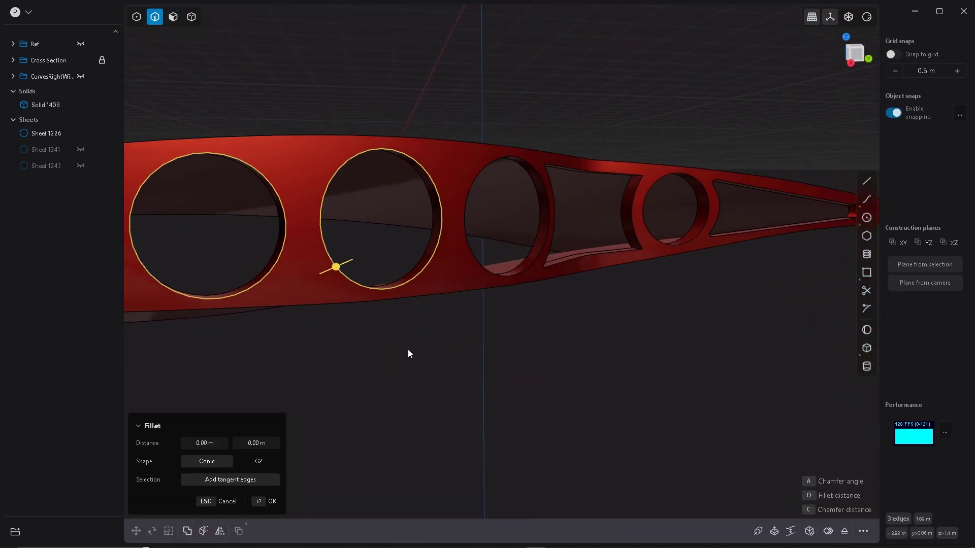
{"action": "left_click", "coordinate": [599, 260]}
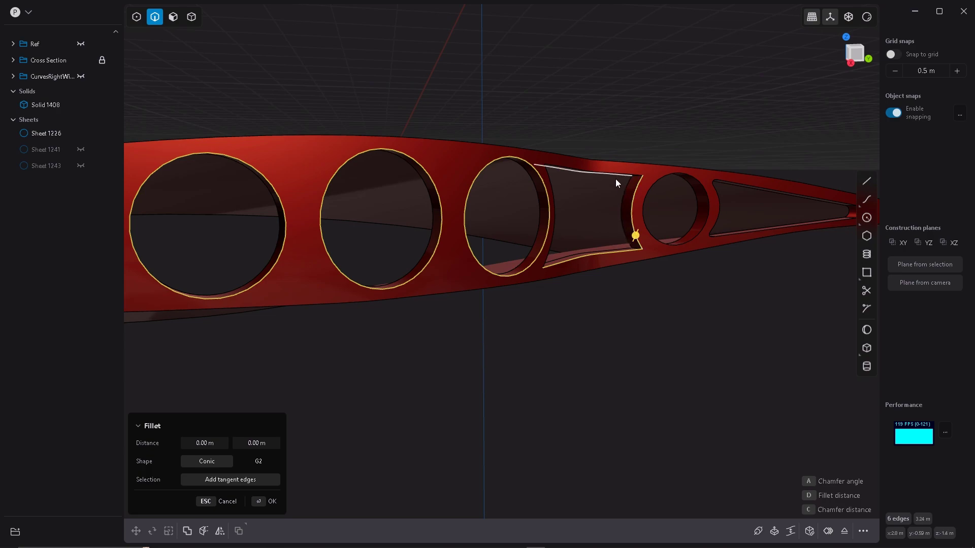
{"action": "key", "text": "ctrl+z"}
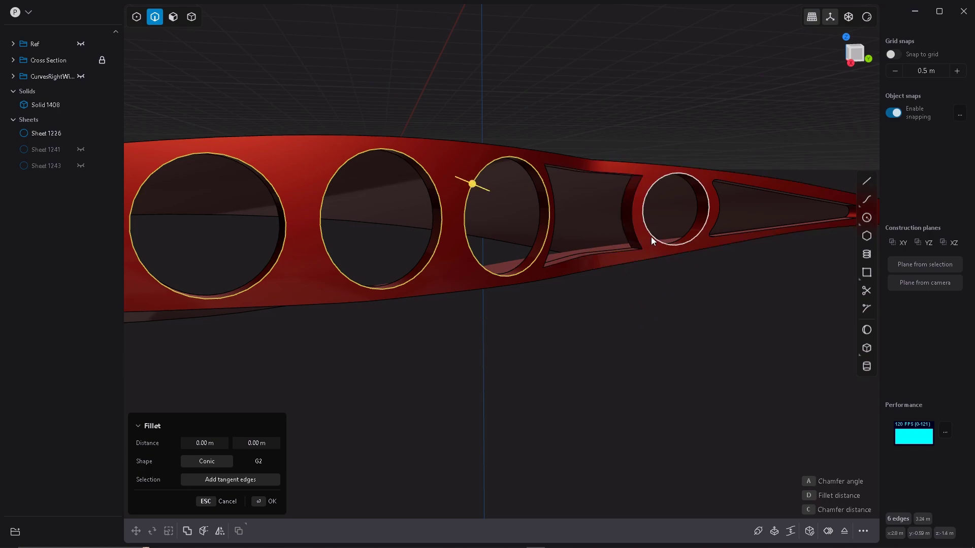
{"action": "left_click", "coordinate": [652, 237]}
{"action": "left_click", "coordinate": [722, 216]}
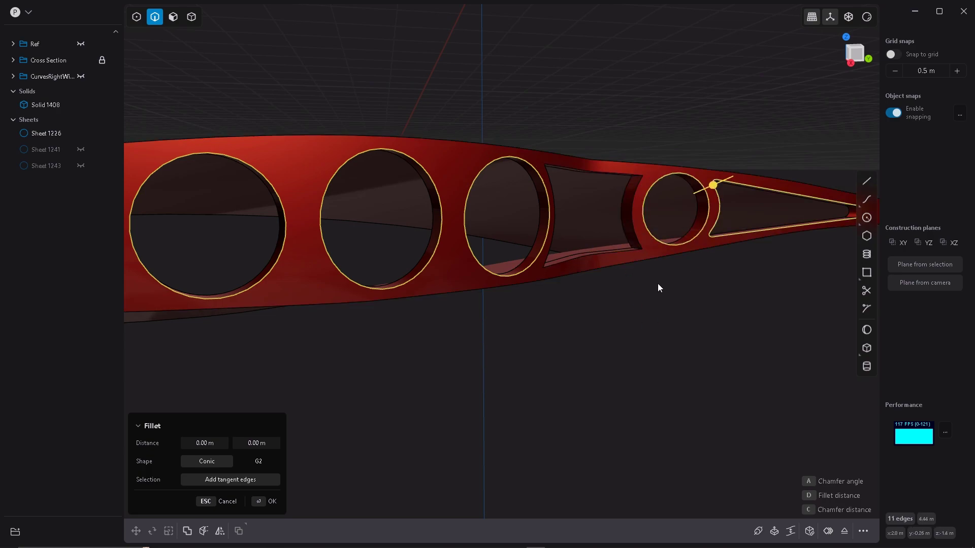
{"action": "middle_click_drag", "start_coordinate": [660, 285], "coordinate": [634, 250]}
{"action": "left_click_drag", "start_coordinate": [642, 185], "coordinate": [666, 180]}
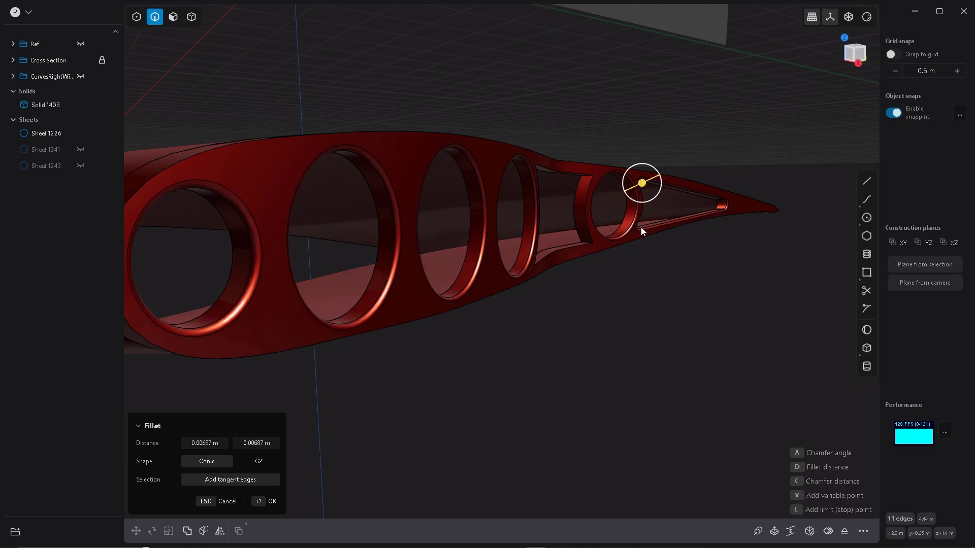
{"action": "right_click", "coordinate": [501, 337]}
Fillet the four inner corner edges of the concave four-sided hole by about 0.012 m.
{"action": "scroll", "coordinate": [578, 187], "scroll_direction": "up", "scroll_amount": 5}
{"action": "left_click", "coordinate": [616, 152]}
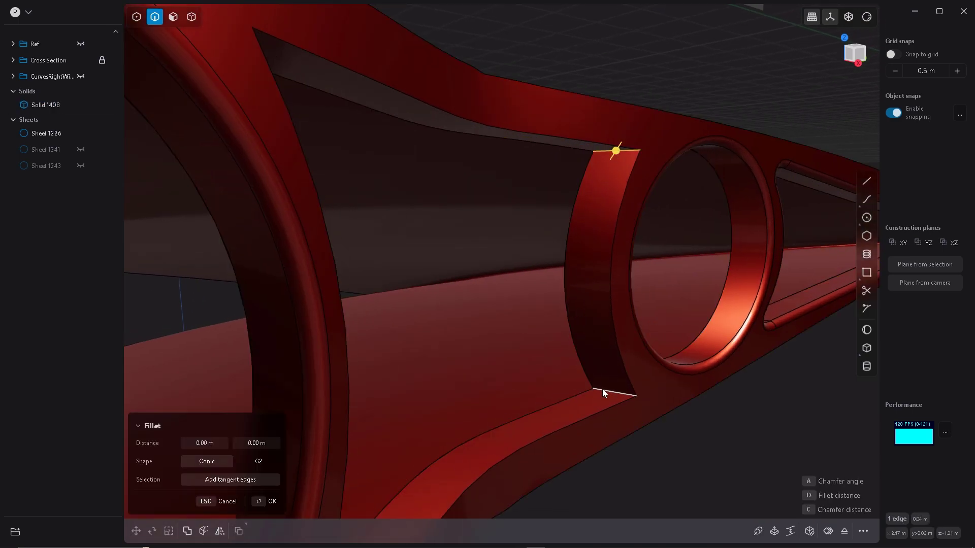
{"action": "left_click", "coordinate": [602, 389]}
{"action": "middle_click_drag", "start_coordinate": [602, 389], "coordinate": [486, 243]}
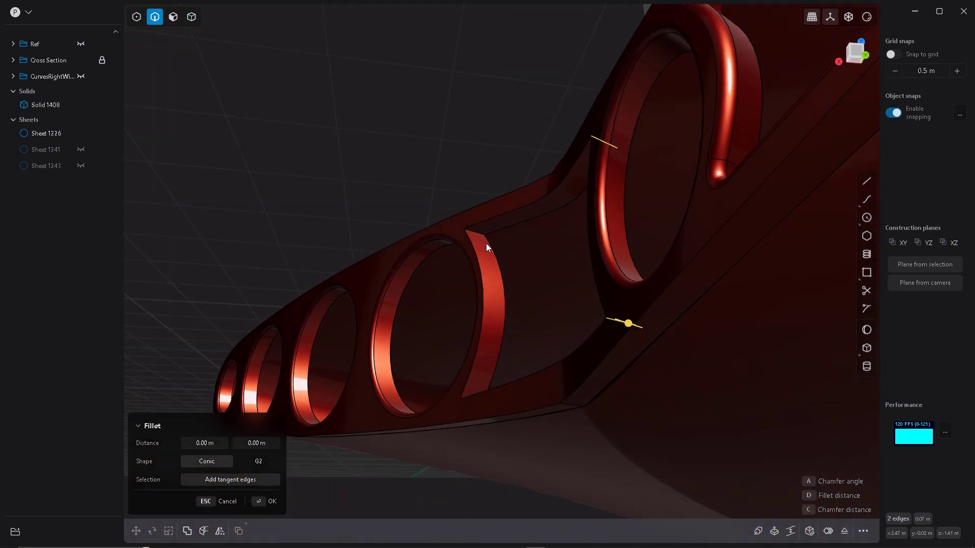
{"action": "middle_click_drag", "start_coordinate": [486, 294], "coordinate": [474, 362]}
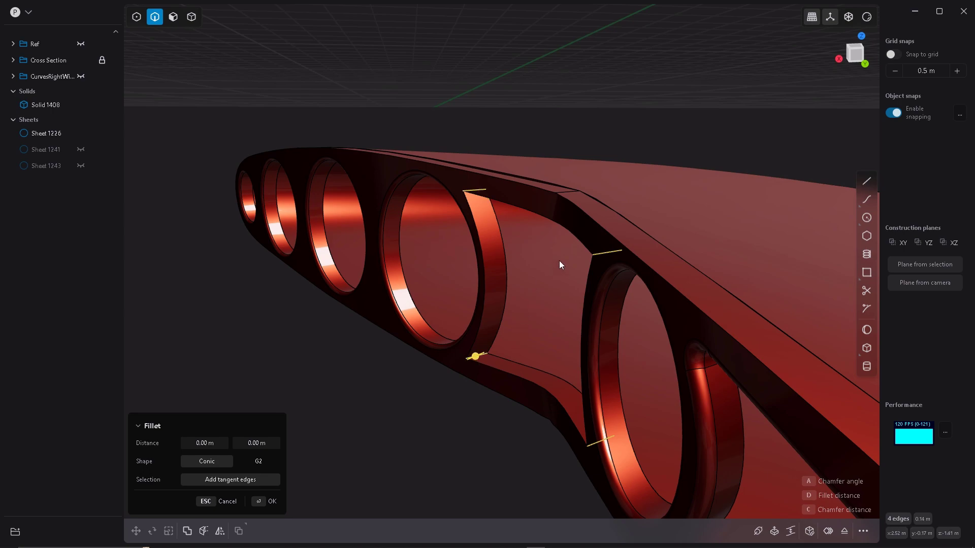
{"action": "middle_click_drag", "start_coordinate": [559, 261], "coordinate": [528, 348]}
{"action": "left_click_drag", "start_coordinate": [433, 393], "coordinate": [437, 392]}
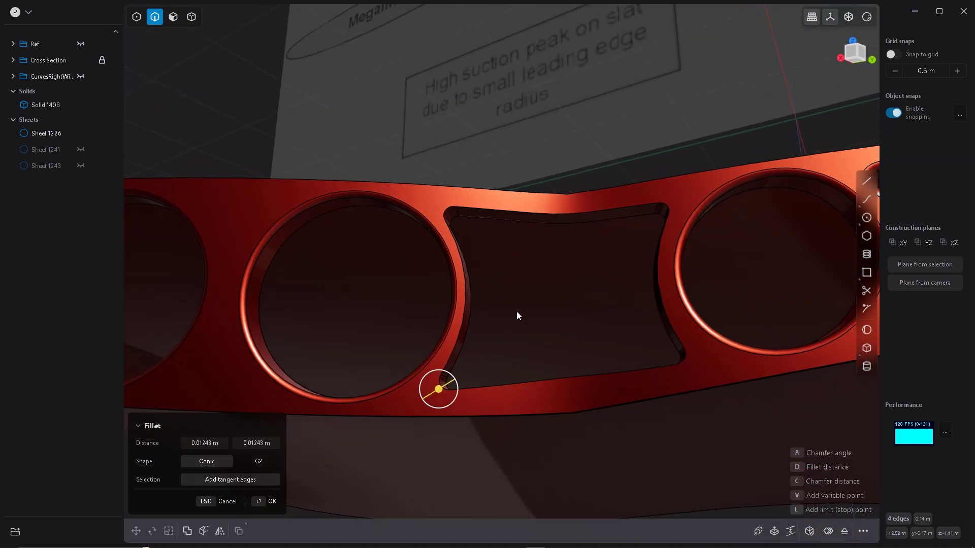
{"action": "middle_click_drag", "start_coordinate": [518, 315], "coordinate": [470, 265]}
{"action": "key", "text": "Return"}
Offset the curved forward wall face of the concave four-sided hole slightly.
{"action": "left_click", "coordinate": [473, 273]}
{"action": "key", "text": "3"}
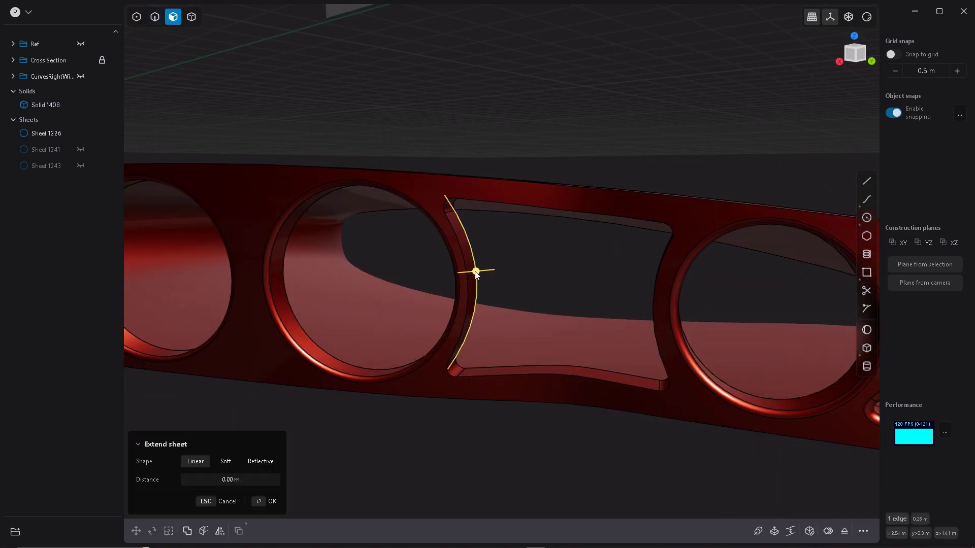
{"action": "left_click", "coordinate": [473, 275]}
{"action": "middle_click_drag", "start_coordinate": [509, 309], "coordinate": [442, 325]}
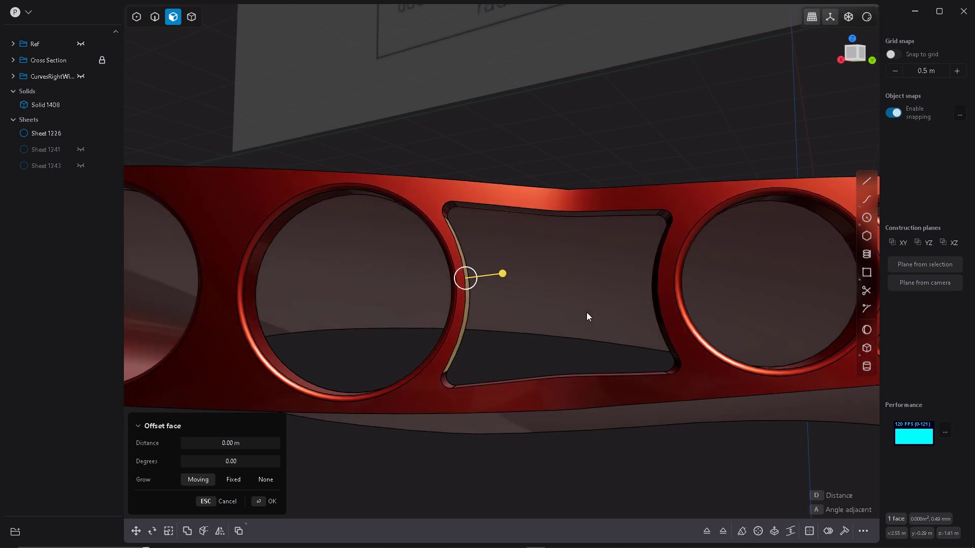
{"action": "left_click_drag", "start_coordinate": [502, 273], "coordinate": [504, 277]}
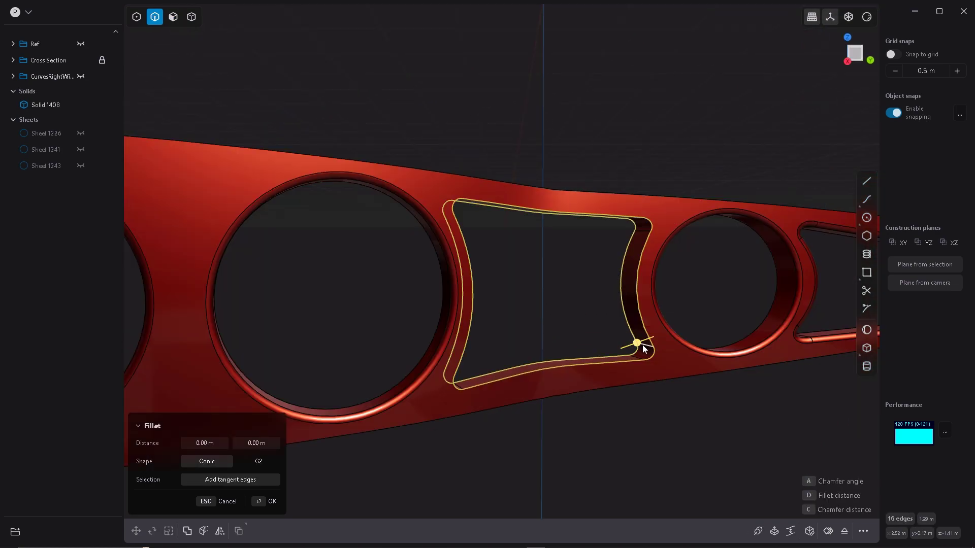
Fillet the rim edges on both sides of the concave four-sided hole.
{"action": "left_click_drag", "start_coordinate": [638, 343], "coordinate": [576, 349]}
{"action": "middle_click_drag", "start_coordinate": [576, 348], "coordinate": [602, 377]}
{"action": "key", "text": "Return"}
Fillet the remaining unrounded hole rims on the rib's reverse side.
{"action": "left_click", "coordinate": [565, 350]}
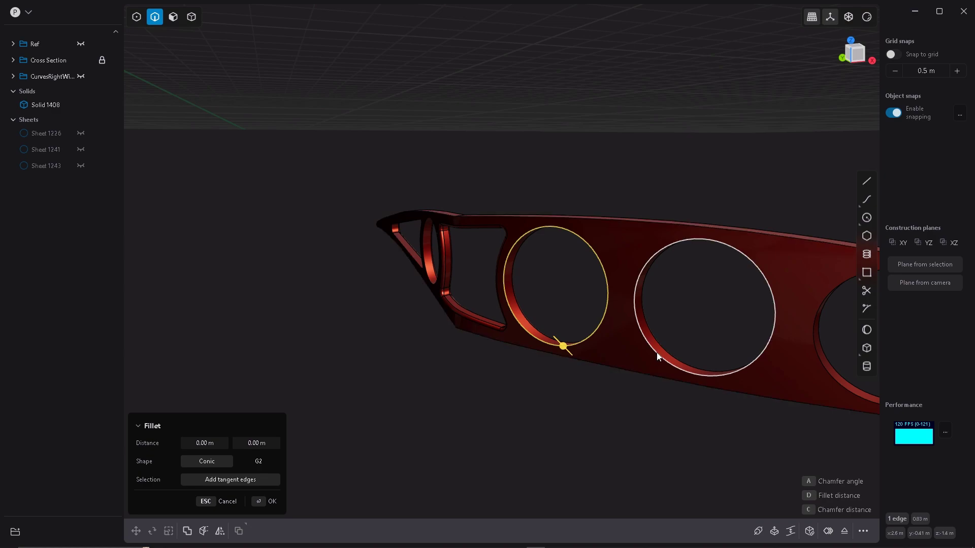
{"action": "left_click", "coordinate": [657, 355], "text": "shift"}
{"action": "middle_click_drag", "start_coordinate": [670, 429], "coordinate": [381, 357], "text": "shift"}
{"action": "left_click", "coordinate": [500, 285]}
{"action": "left_click", "coordinate": [654, 296]}
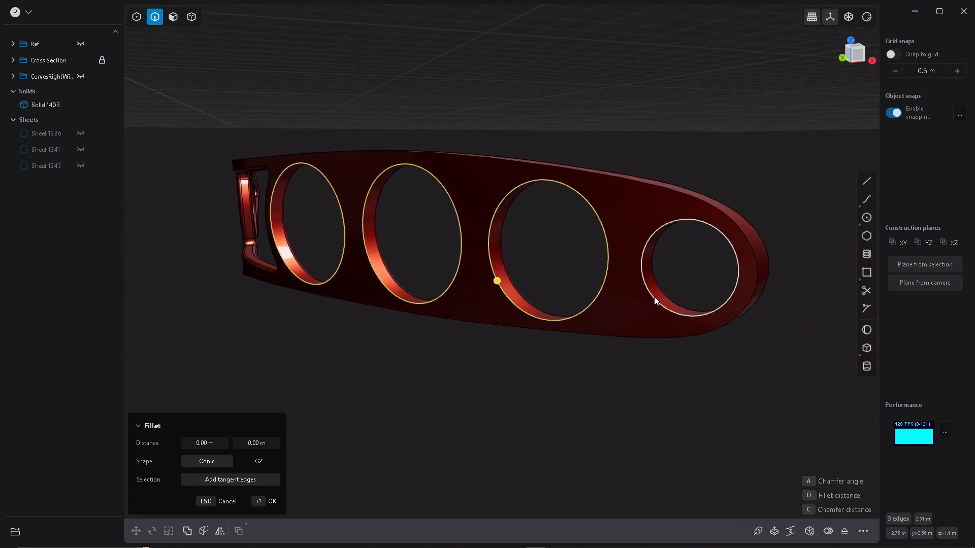
{"action": "middle_click_drag", "start_coordinate": [654, 296], "coordinate": [416, 302]}
{"action": "left_click", "coordinate": [358, 298]}
{"action": "left_click", "coordinate": [346, 293]}
{"action": "scroll", "coordinate": [424, 288], "scroll_direction": "up", "scroll_amount": 5}
{"action": "left_click_drag", "start_coordinate": [423, 288], "coordinate": [444, 262]}
{"action": "key", "text": "Return"}
{"action": "left_click", "coordinate": [519, 178]}
Unhide all objects, keeping only the CurvesRightWing folder, Sheet 1241 and Sheet 1243 hidden.
{"action": "middle_click_drag", "start_coordinate": [443, 262], "coordinate": [518, 358]}
{"action": "key", "text": "alt+h"}
{"action": "scroll", "coordinate": [533, 350], "scroll_direction": "up", "scroll_amount": 5}
{"action": "scroll", "coordinate": [533, 349], "scroll_direction": "down", "scroll_amount": 5}
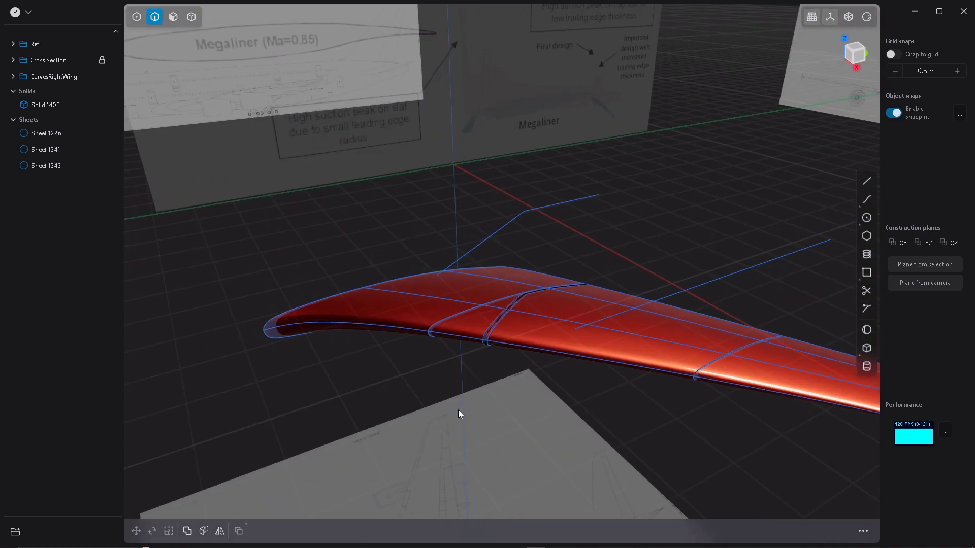
{"action": "left_click", "coordinate": [80, 76]}
{"action": "left_click", "coordinate": [80, 150]}
{"action": "left_click", "coordinate": [80, 165]}
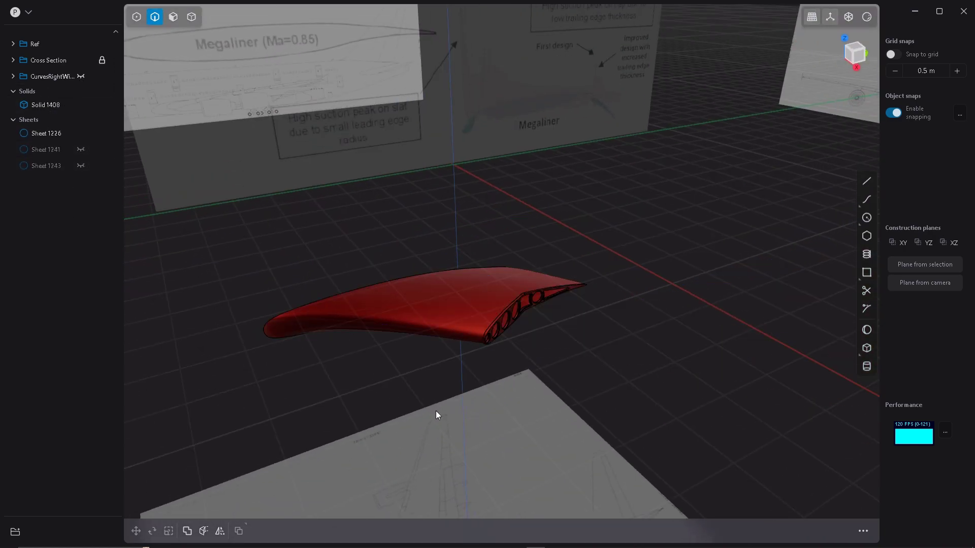
Duplicate the section outline edge at the wing's opposite end as a separate curve.
{"action": "middle_click_drag", "start_coordinate": [437, 413], "coordinate": [668, 315]}
{"action": "left_click", "coordinate": [629, 277]}
{"action": "middle_click_drag", "start_coordinate": [629, 278], "coordinate": [567, 376]}
{"action": "key", "text": "shift+d"}
Extrude the region enclosed by the duplicated section outline into a thin solid rib.
{"action": "key", "text": "3"}
{"action": "left_click", "coordinate": [562, 306]}
{"action": "key", "text": "e"}
{"action": "middle_click_drag", "start_coordinate": [562, 306], "coordinate": [626, 335]}
{"action": "left_click_drag", "start_coordinate": [637, 262], "coordinate": [647, 262]}
{"action": "middle_click_drag", "start_coordinate": [665, 316], "coordinate": [559, 352]}
{"action": "key", "text": "Return"}
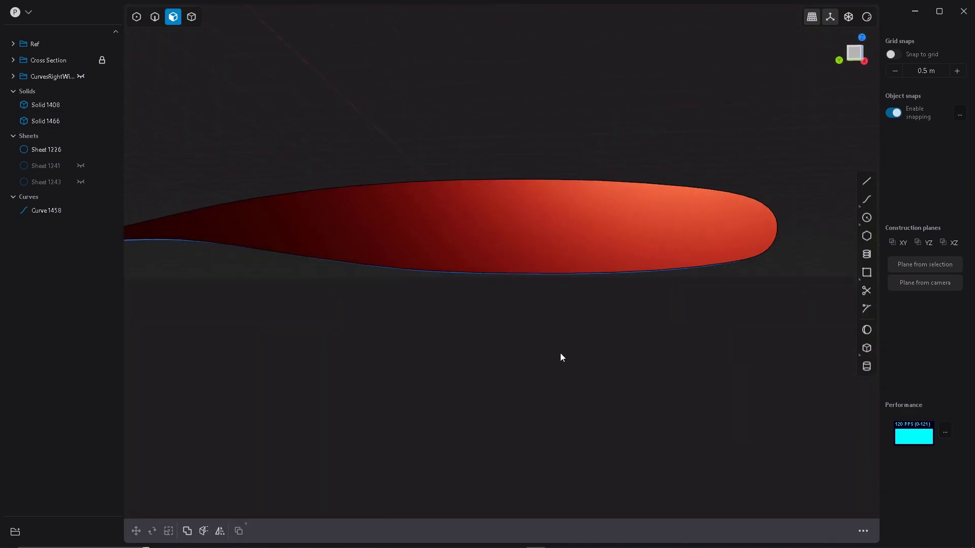
Hide the Ref folder, draw a circle in Left view inside the new rib's leading edge, and shift it about 0.04 m along Y.
{"action": "key", "text": "ctrl+KP_3"}
{"action": "left_click", "coordinate": [80, 44]}
{"action": "scroll", "coordinate": [541, 307], "scroll_direction": "down", "scroll_amount": 5}
{"action": "key", "text": "n"}
{"action": "scroll", "coordinate": [541, 306], "scroll_direction": "up", "scroll_amount": 3}
{"action": "key", "text": "shift+c"}
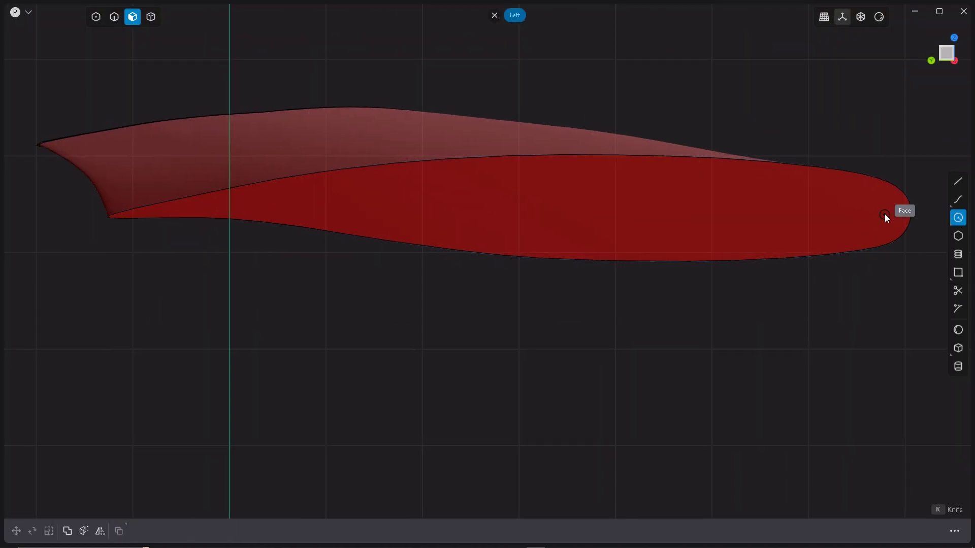
{"action": "left_click", "coordinate": [881, 213]}
{"action": "left_click", "coordinate": [895, 235]}
{"action": "key", "text": "g"}
{"action": "key", "text": "y"}
{"action": "left_click", "coordinate": [890, 243]}
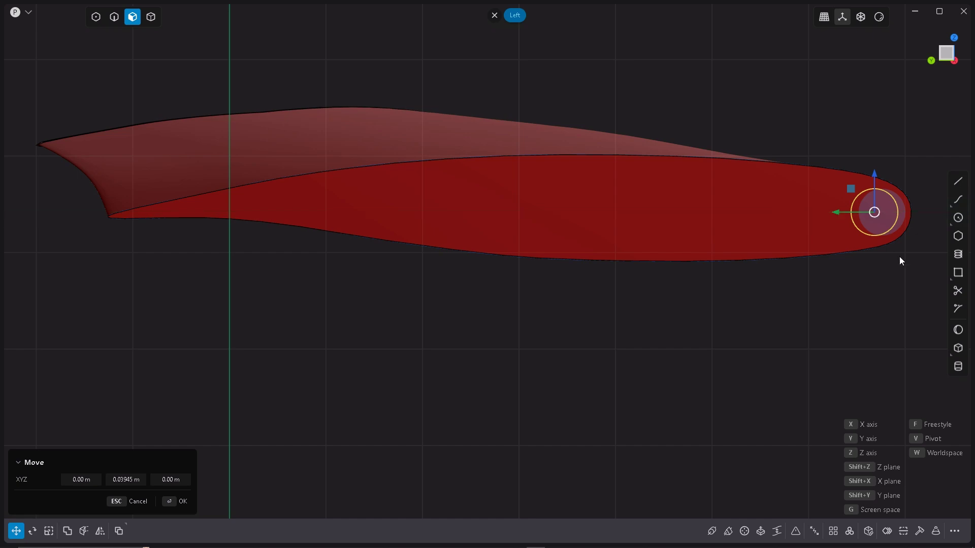
{"action": "key", "text": "Return"}
Create a rectangular array of six circles spanning about 2.65 m rearward along the rib.
{"action": "left_click", "coordinate": [834, 531]}
{"action": "left_click", "coordinate": [363, 202]}
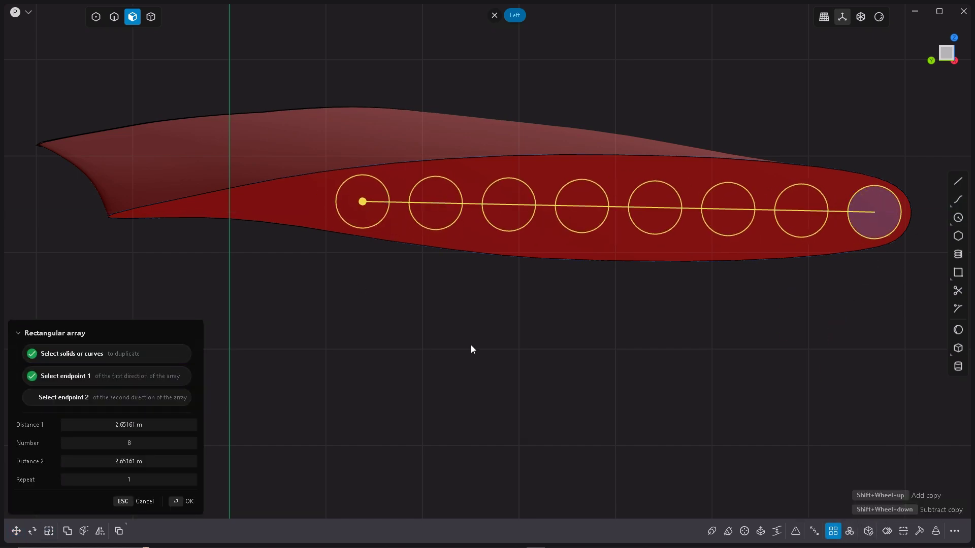
{"action": "scroll", "coordinate": [566, 359], "scroll_direction": "up", "scroll_amount": 1, "text": "shift"}
{"action": "scroll", "coordinate": [569, 359], "scroll_direction": "down", "scroll_amount": 2, "text": "shift"}
{"action": "scroll", "coordinate": [570, 358], "scroll_direction": "down", "scroll_amount": 1, "text": "shift"}
{"action": "key", "text": "Return"}
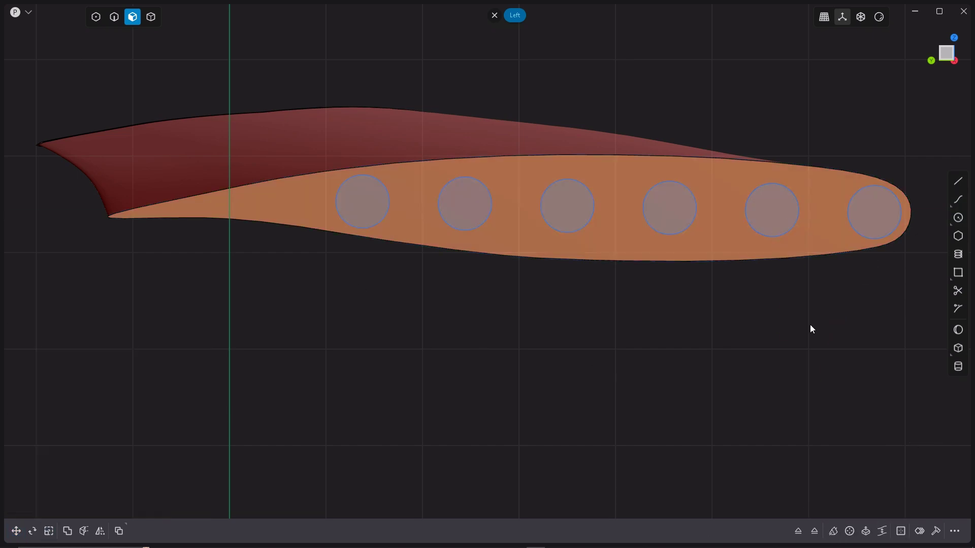
Scale up the second, third and fourth circles from the leading edge to nearly fill the rib's height.
{"action": "key", "text": "2"}
{"action": "left_click", "coordinate": [782, 234]}
{"action": "key", "text": "s"}
{"action": "left_click", "coordinate": [830, 373]}
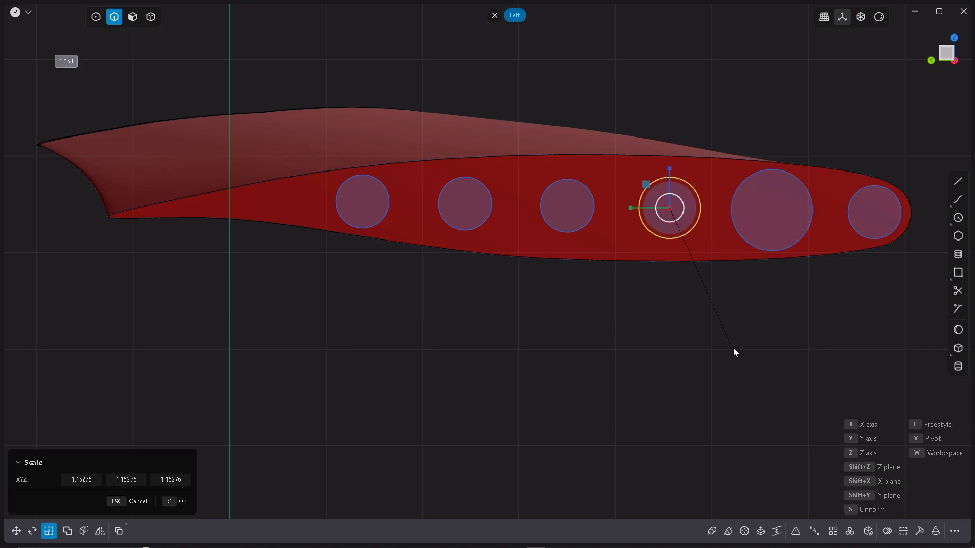
{"action": "left_click", "coordinate": [759, 399]}
{"action": "left_click", "coordinate": [640, 356]}
Nudge the fourth circle from the leading edge slightly downward and rearward.
{"action": "key", "text": "g"}
{"action": "left_click_drag", "start_coordinate": [566, 167], "coordinate": [565, 169]}
{"action": "right_click", "coordinate": [566, 171]}
{"action": "key", "text": "g"}
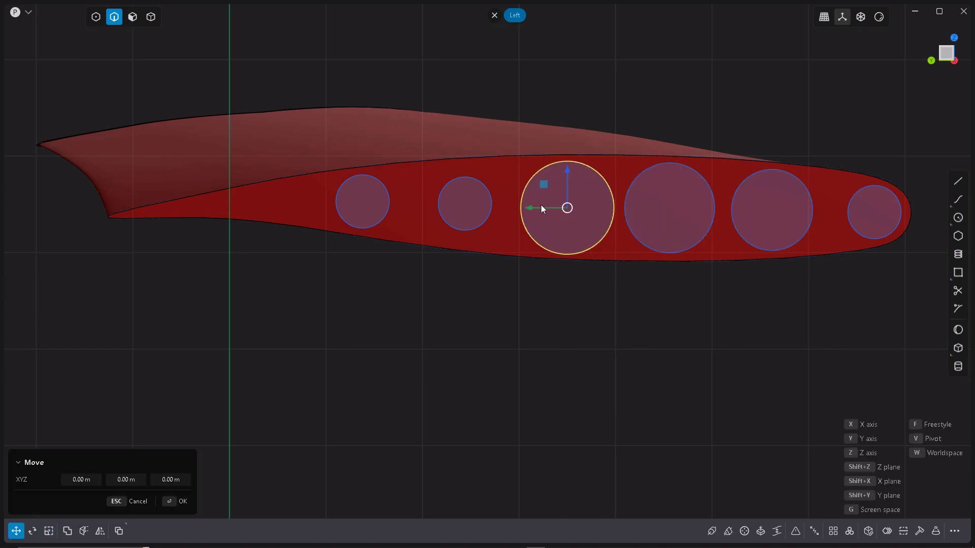
{"action": "left_click_drag", "start_coordinate": [534, 206], "coordinate": [525, 206]}
Move the second circle slightly toward the leading edge and fine-tune its scale.
{"action": "left_click", "coordinate": [742, 237]}
{"action": "key", "text": "g"}
{"action": "left_click_drag", "start_coordinate": [732, 211], "coordinate": [745, 212]}
{"action": "key", "text": "s"}
{"action": "left_click", "coordinate": [826, 309]}
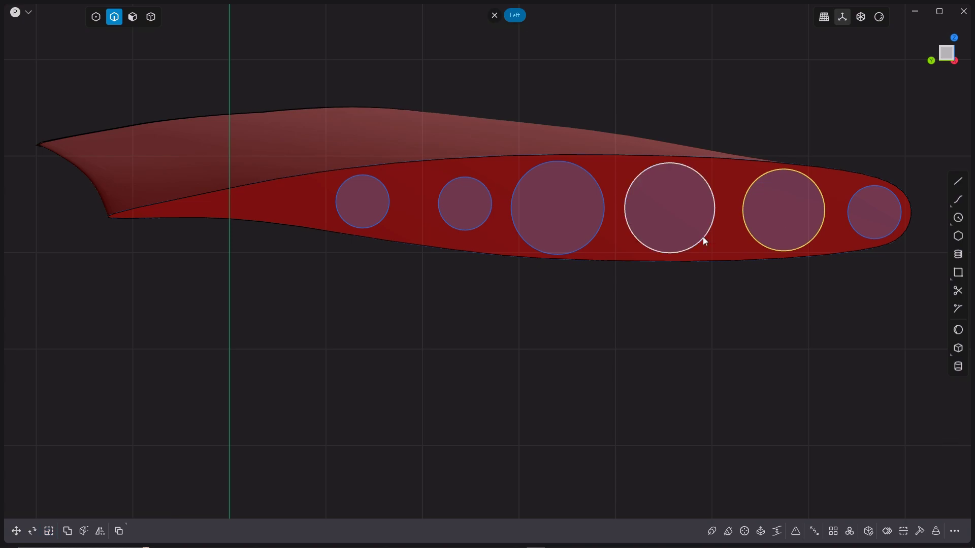
Nudge the third circle from the leading edge slightly forward along the rib.
{"action": "left_click", "coordinate": [703, 237]}
{"action": "key", "text": "g"}
{"action": "left_click_drag", "start_coordinate": [630, 209], "coordinate": [634, 208]}
Move the fifth circle from the leading edge slightly rearward and scale it up to nearly fill the rib's height.
{"action": "left_click", "coordinate": [483, 219]}
{"action": "key", "text": "g"}
{"action": "key", "text": "s"}
{"action": "mouse_move", "coordinate": [426, 204]}
{"action": "left_mouse_down"}
{"action": "mouse_move", "coordinate": [402, 205]}
{"action": "mouse_move", "coordinate": [411, 204]}
{"action": "left_mouse_up"}
{"action": "left_click", "coordinate": [536, 381]}
{"action": "key", "text": "g"}
{"action": "key", "text": "s"}
{"action": "left_click", "coordinate": [557, 355]}
Nudge the fourth circle from the leading edge very slightly and scale it uniformly to about 0.99.
{"action": "left_click", "coordinate": [558, 253]}
{"action": "key", "text": "g"}
{"action": "left_click_drag", "start_coordinate": [556, 174], "coordinate": [556, 173]}
{"action": "key", "text": "s"}
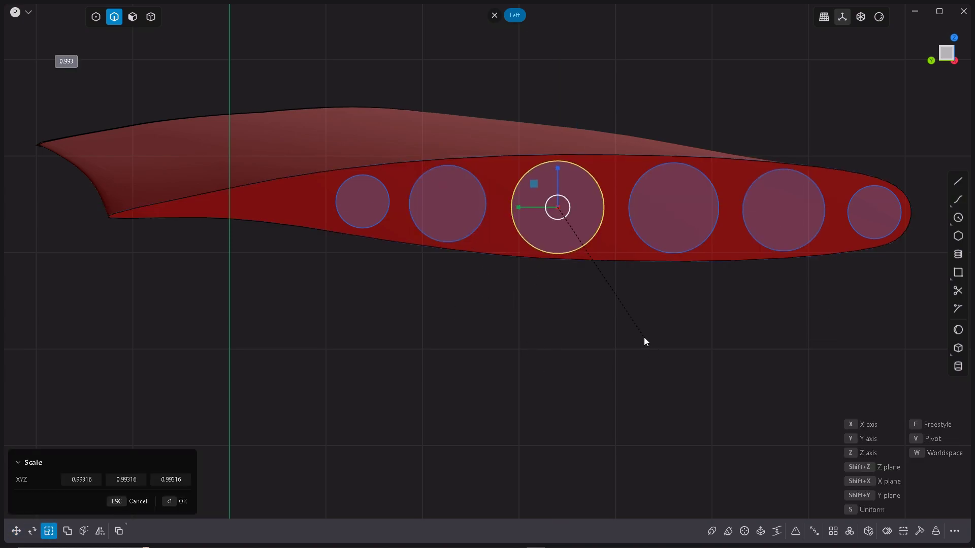
{"action": "left_click", "coordinate": [642, 336]}
Move the rearmost circle slightly toward the trailing edge, keeping its size.
{"action": "left_click", "coordinate": [383, 219]}
{"action": "left_click", "coordinate": [318, 202]}
{"action": "key", "text": "g"}
{"action": "left_click", "coordinate": [315, 202]}
{"action": "key", "text": "s"}
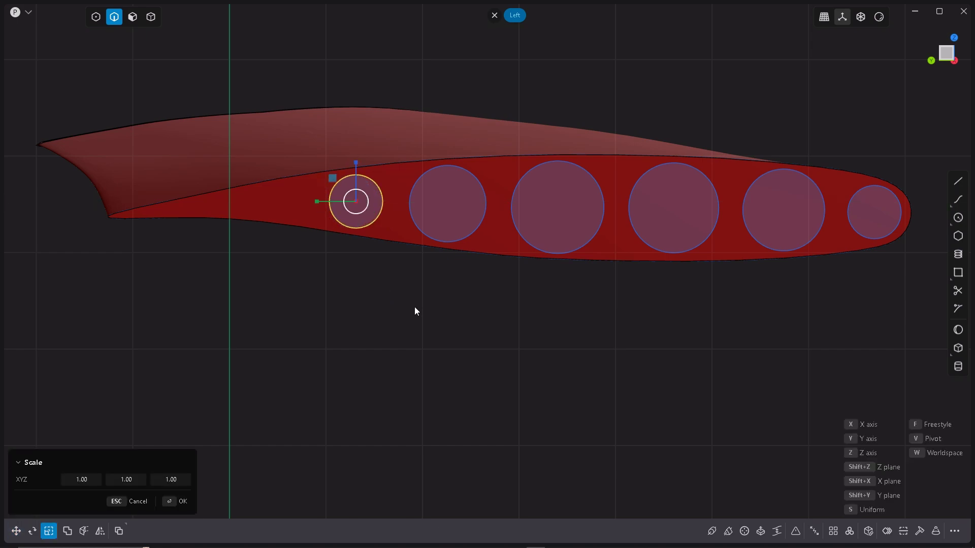
{"action": "left_click", "coordinate": [415, 307]}
Draw a closed triangle of lines between the trailing edge and the rearmost circle, and shift it slightly upward.
{"action": "key", "text": "l"}
{"action": "scroll", "coordinate": [168, 209], "scroll_direction": "up", "scroll_amount": 2}
{"action": "left_click", "coordinate": [167, 210]}
{"action": "left_click", "coordinate": [394, 166]}
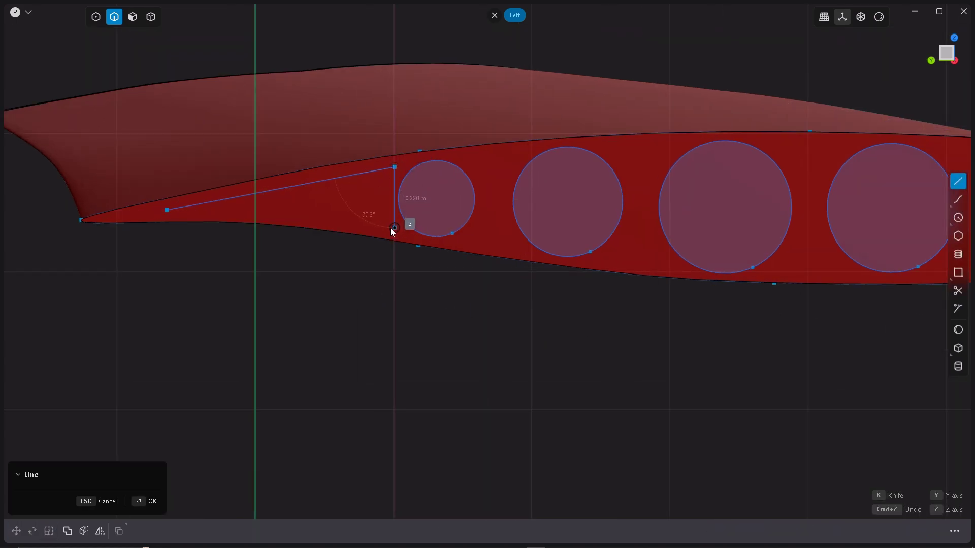
{"action": "left_click", "coordinate": [395, 229]}
{"action": "left_click", "coordinate": [167, 209]}
{"action": "key", "text": "g"}
{"action": "key", "text": "Escape"}
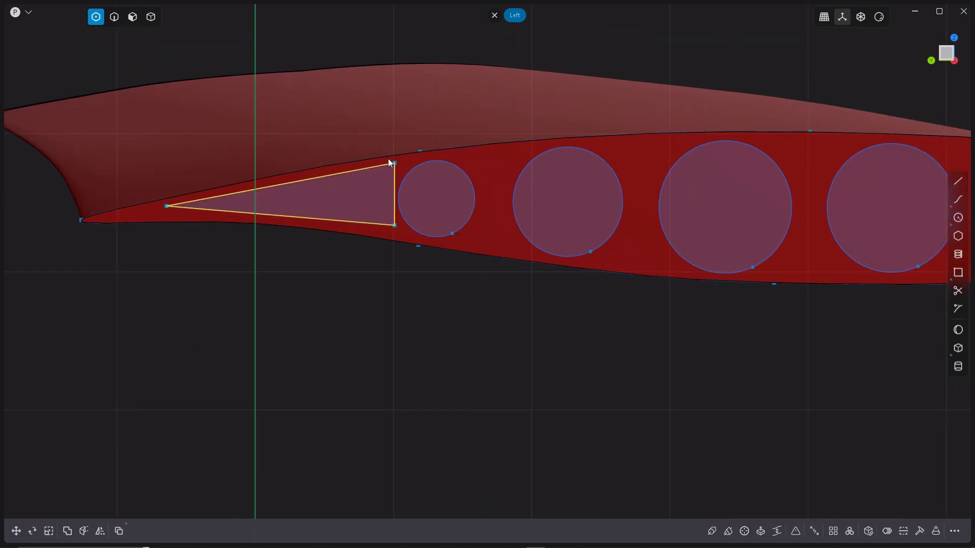
Bend the triangle's vertical side inward into a concave curve beside the rearmost circle.
{"action": "key", "text": "2"}
{"action": "left_click", "coordinate": [374, 222]}
{"action": "key", "text": "1"}
{"action": "left_click", "coordinate": [395, 194]}
{"action": "left_click_drag", "start_coordinate": [356, 194], "coordinate": [327, 194]}
{"action": "left_click", "coordinate": [373, 240]}
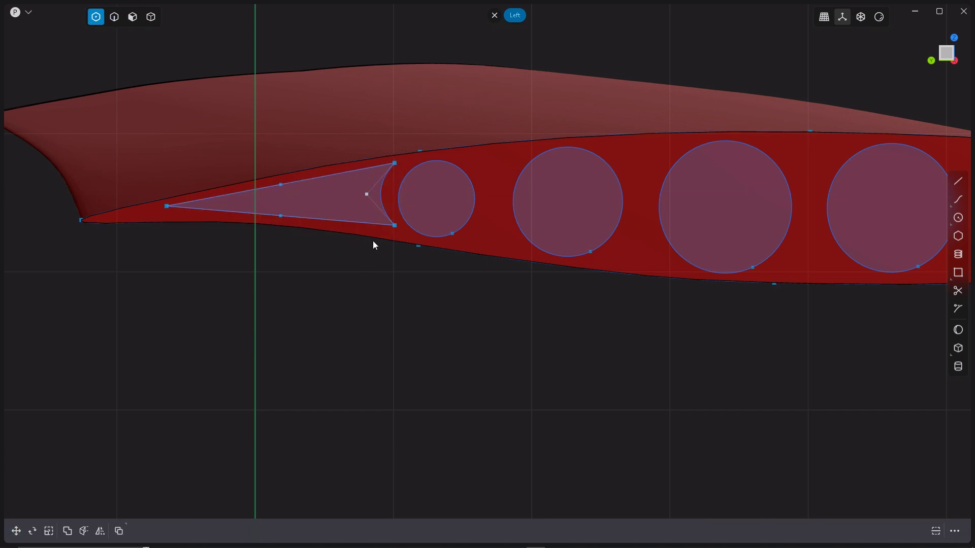
Round all corners of the triangular outline by about 0.02 m.
{"action": "key", "text": "2"}
{"action": "left_click", "coordinate": [377, 222]}
{"action": "key", "text": "1"}
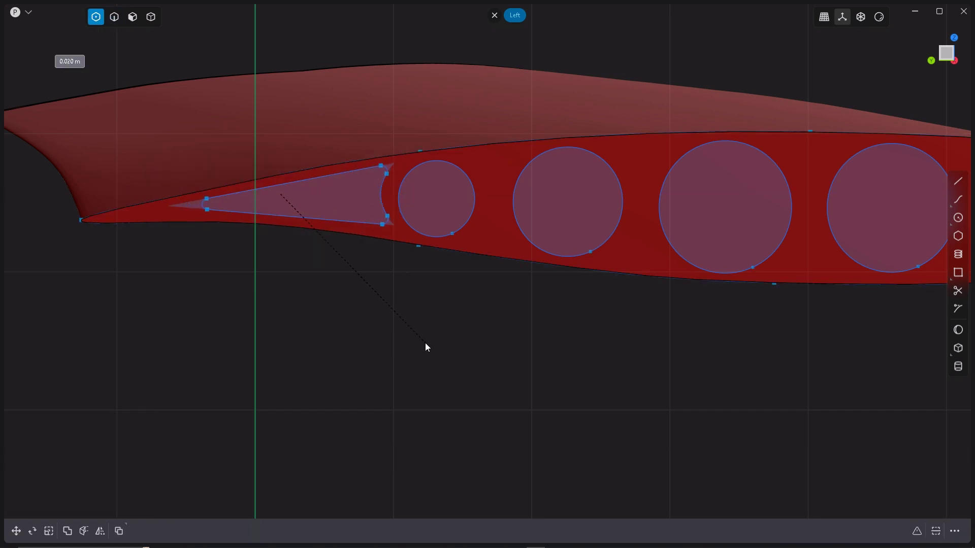
{"action": "left_click", "coordinate": [425, 343]}
Select the triangular outline and all six circles, and move them about -0.785 m along X, clear of the rib.
{"action": "middle_click_drag", "start_coordinate": [425, 342], "coordinate": [395, 292]}
{"action": "scroll", "coordinate": [401, 284], "scroll_direction": "up", "scroll_amount": 8}
{"action": "key", "text": "2"}
{"action": "left_click", "coordinate": [469, 243], "text": "shift"}
{"action": "left_click", "coordinate": [553, 227], "text": "shift"}
{"action": "key", "text": "g"}
{"action": "key", "text": "x"}
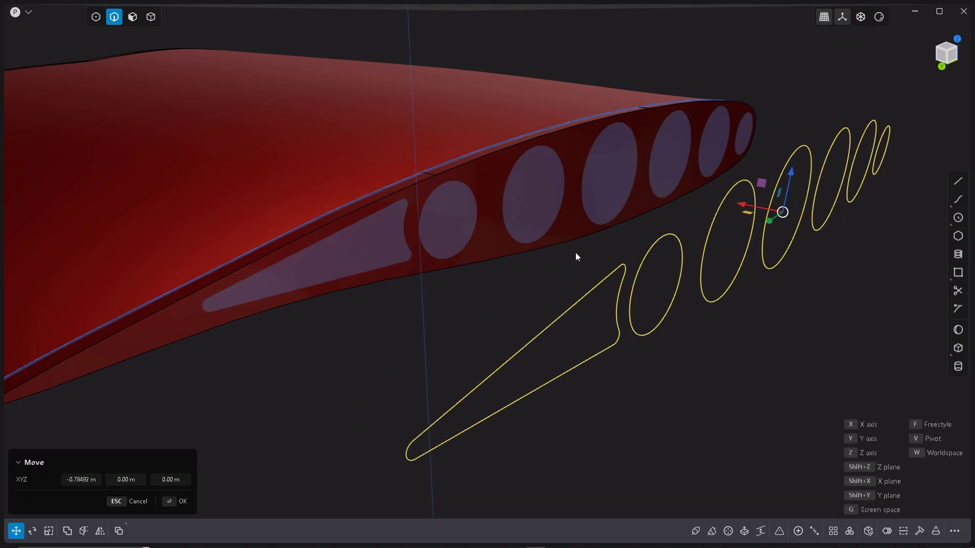
{"action": "left_click", "coordinate": [575, 253]}
Cut the end rib with the seven outlines to open its lightening holes, and delete the leftover curves.
{"action": "middle_click_drag", "start_coordinate": [575, 253], "coordinate": [672, 271]}
{"action": "key", "text": "c"}
{"action": "left_click", "coordinate": [412, 296]}
{"action": "key", "text": "Return"}
{"action": "middle_click_drag", "start_coordinate": [559, 402], "coordinate": [433, 220]}
{"action": "key", "text": "Delete"}
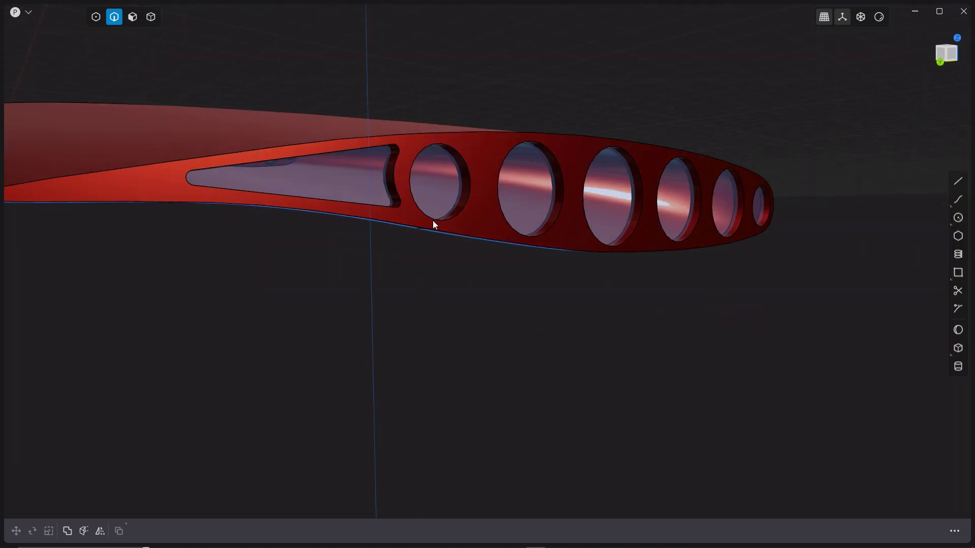
Select the remaining curve along the rib's lower edge and place it in the hidden right-wing curves folder.
{"action": "left_click", "coordinate": [422, 233]}
{"action": "key", "text": "n"}
{"action": "left_click_drag", "start_coordinate": [46, 210], "coordinate": [47, 79]}
Fillet the inner and outer rim edges of all seven lightening holes by about 0.012 m.
{"action": "middle_click_drag", "start_coordinate": [350, 274], "coordinate": [411, 277]}
{"action": "double_click", "coordinate": [413, 193]}
{"action": "left_click", "coordinate": [480, 189], "text": "shift"}
{"action": "left_click", "coordinate": [493, 190], "text": "shift"}
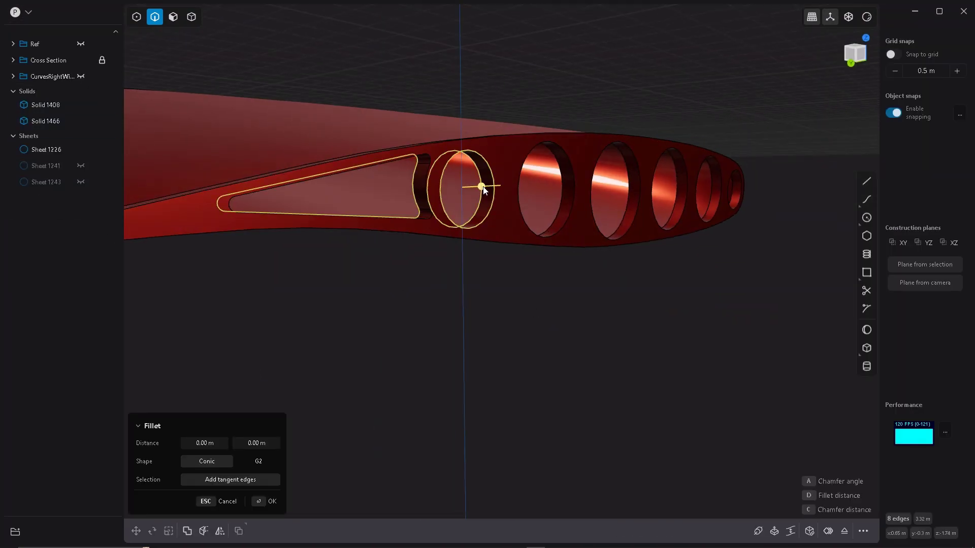
{"action": "scroll", "coordinate": [724, 205], "scroll_direction": "up", "scroll_amount": 3}
{"action": "left_click", "coordinate": [728, 194]}
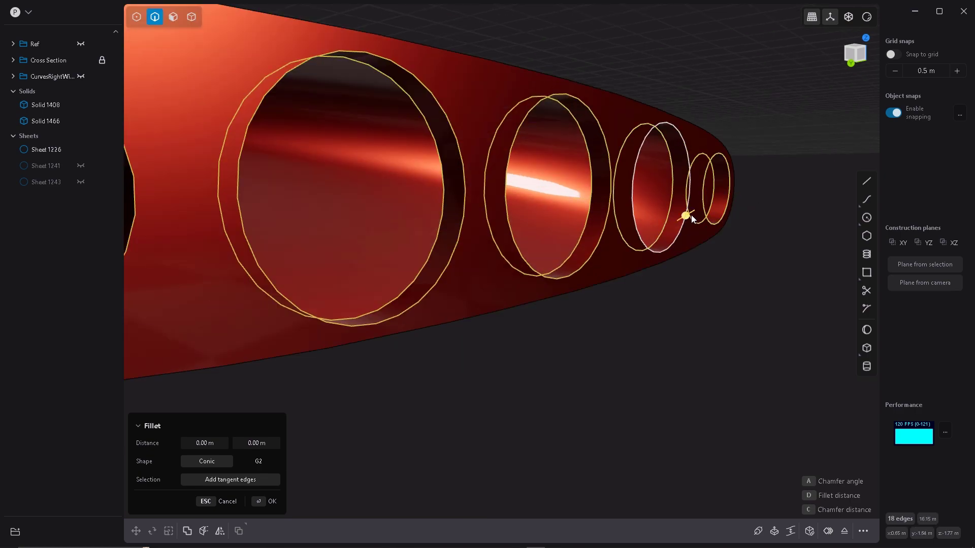
{"action": "left_click_drag", "start_coordinate": [685, 216], "coordinate": [705, 213]}
Fine-tune the fillet distance on the lightening-hole rims and apply the fillet.
{"action": "scroll", "coordinate": [706, 213], "scroll_direction": "down", "scroll_amount": 5}
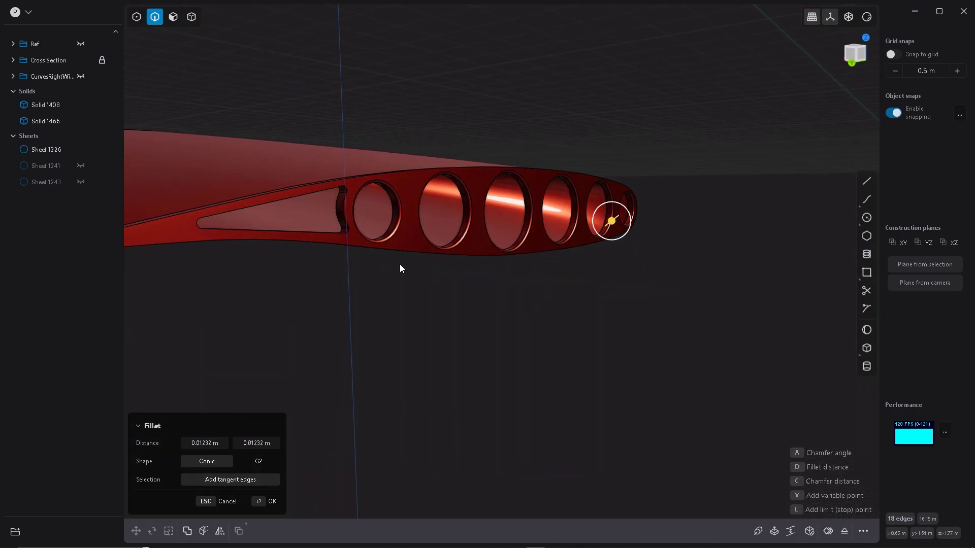
{"action": "scroll", "coordinate": [356, 228], "scroll_direction": "up", "scroll_amount": 5}
{"action": "left_click", "coordinate": [418, 189]}
{"action": "left_click_drag", "start_coordinate": [439, 306], "coordinate": [470, 452]}
{"action": "key", "text": "Return"}
{"action": "scroll", "coordinate": [467, 355], "scroll_direction": "down", "scroll_amount": 5}
{"action": "middle_click_drag", "start_coordinate": [467, 345], "coordinate": [497, 313]}
{"action": "left_click", "coordinate": [413, 321]}
{"action": "scroll", "coordinate": [416, 314], "scroll_direction": "down", "scroll_amount": 5}
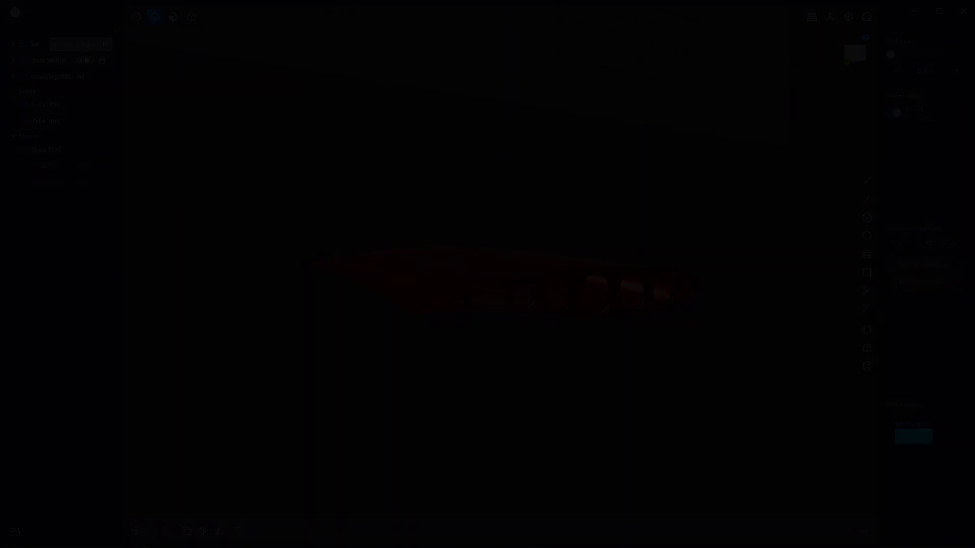